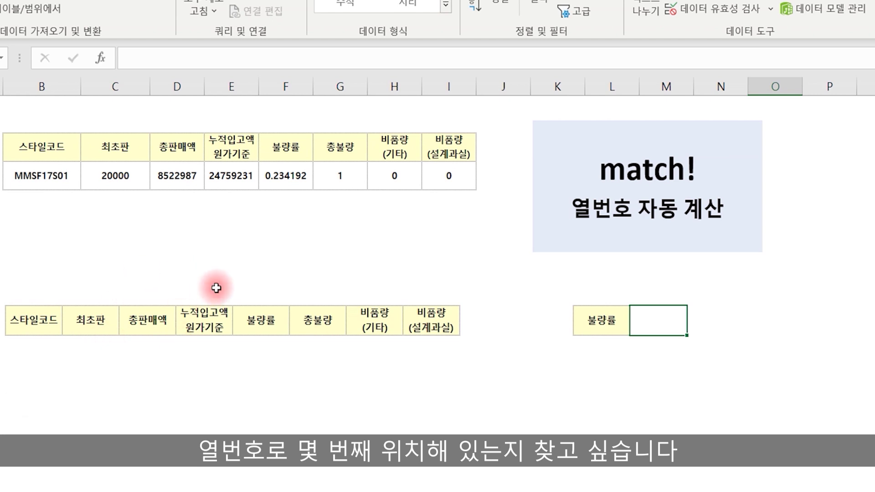
Enter =MATCH(N13,D13:K13,0) in the cell beside the separate 불량률 label to find its position in the lower header row
{"action": "type", "text": "=match("}
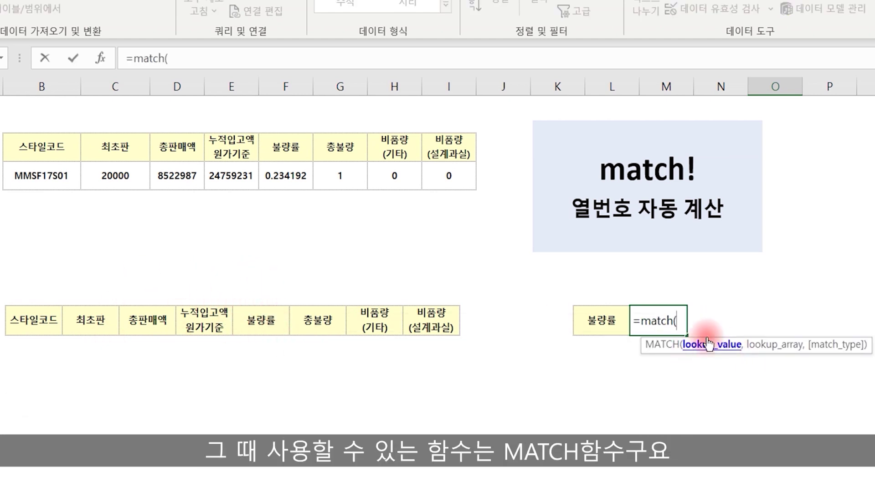
{"action": "left_click", "coordinate": [604, 322]}
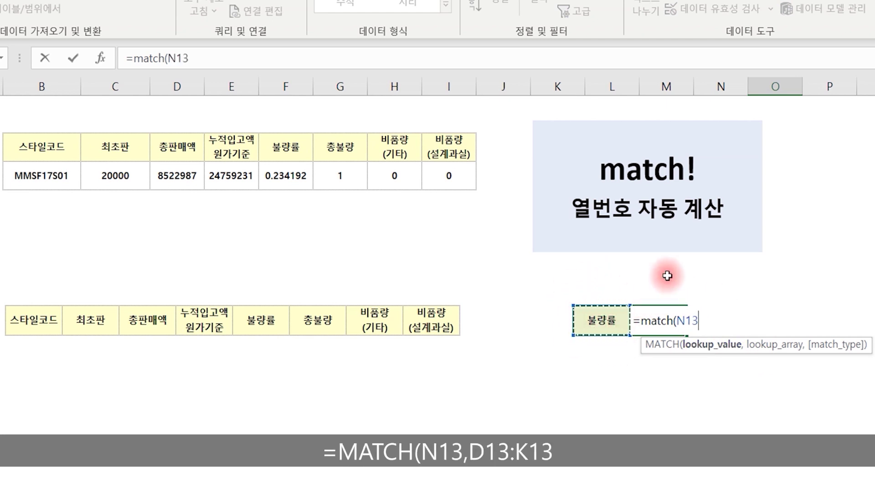
{"action": "type", "text": ","}
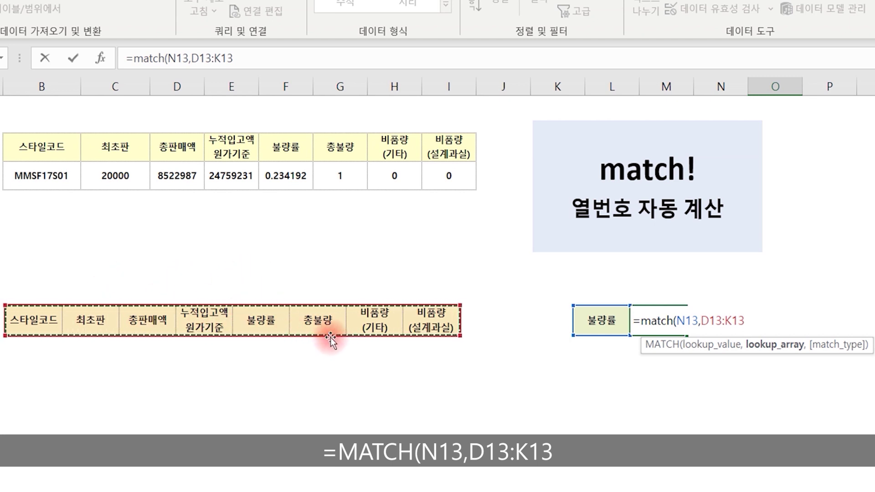
{"action": "type", "text": ","}
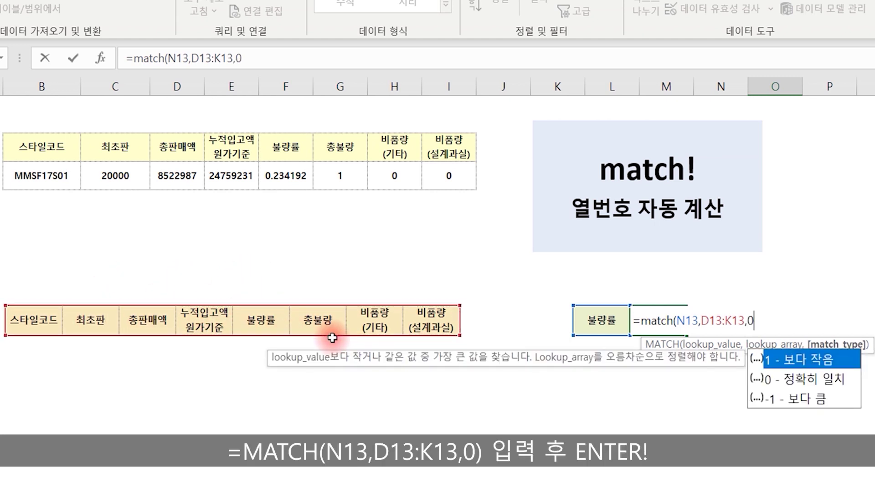
{"action": "type", "text": "0)"}
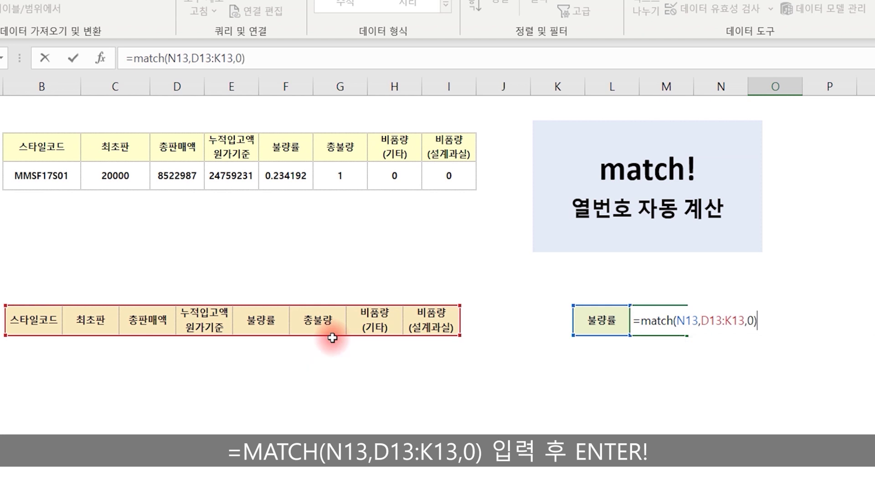
{"action": "key", "text": "Return"}
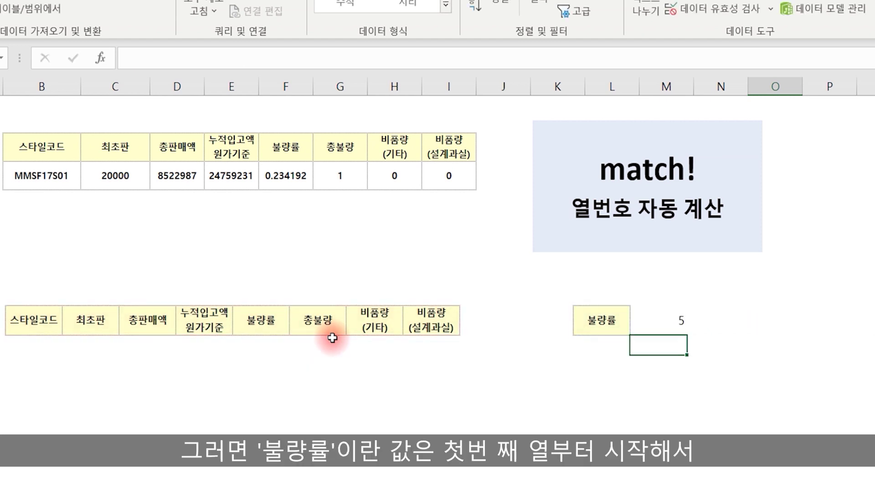
{"action": "key", "text": "Up"}
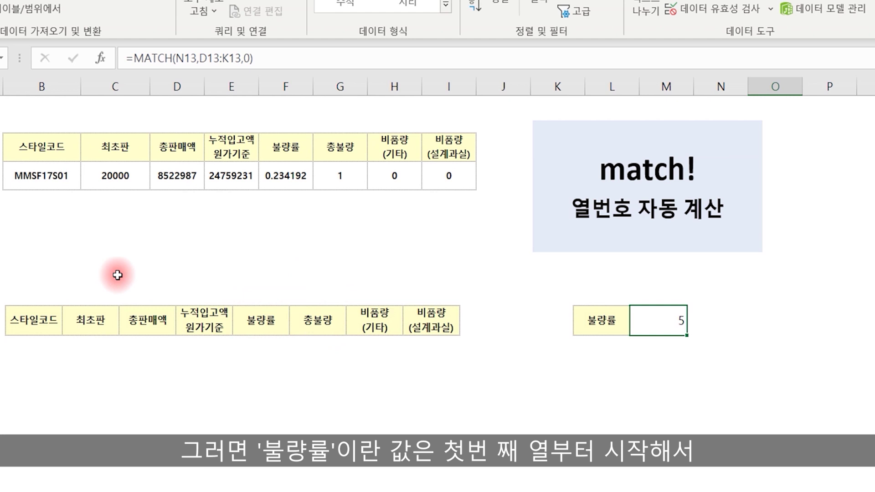
Count through the lower table's header cells from 스타일코드 to 불량률 to check the column position
{"action": "left_click", "coordinate": [29, 323]}
{"action": "left_click", "coordinate": [86, 317]}
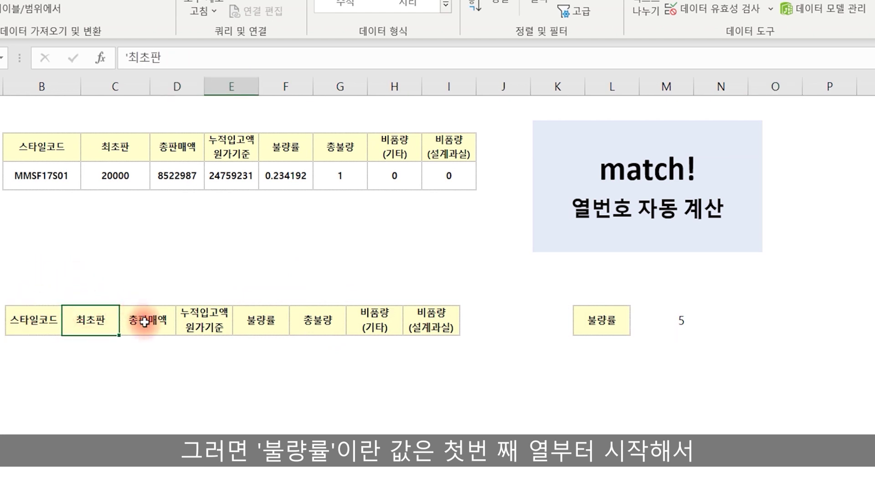
{"action": "left_click", "coordinate": [143, 319]}
{"action": "left_click", "coordinate": [210, 319]}
{"action": "left_click", "coordinate": [260, 319]}
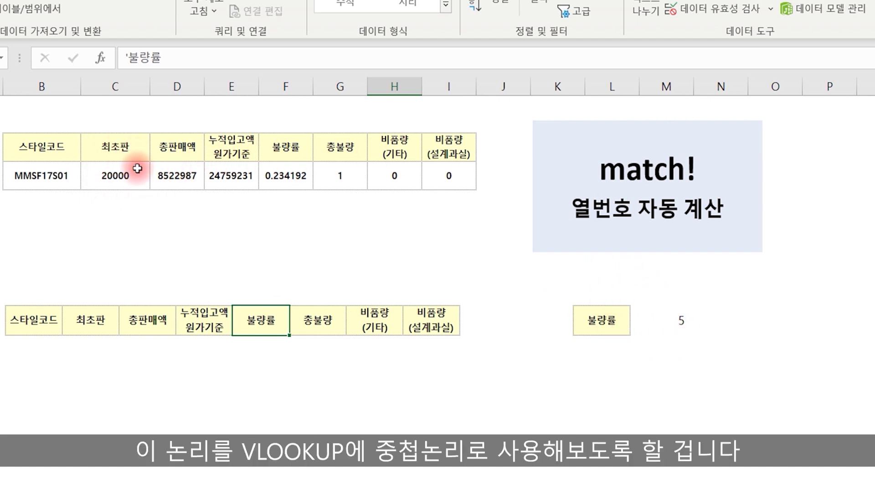
On the match sheet, open data validation for cell B4 under 스타일코드 and restrict it to a list (목록)
{"action": "left_click", "coordinate": [108, 472]}
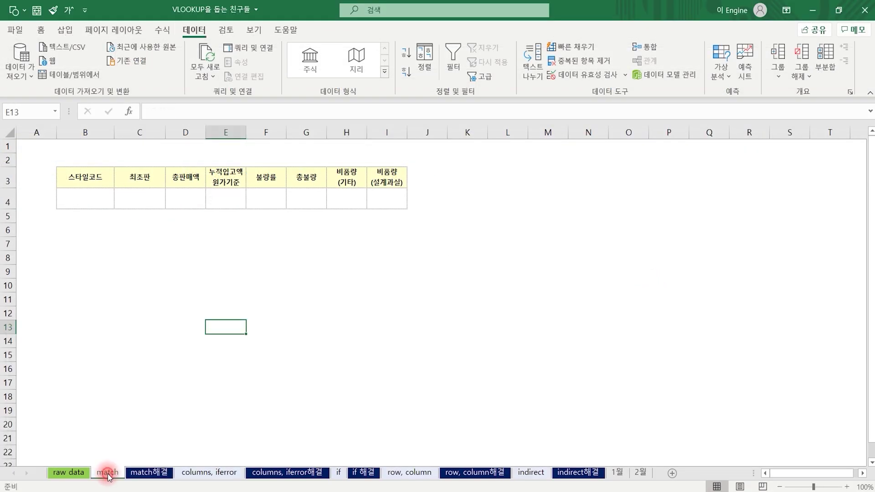
{"action": "left_click", "coordinate": [93, 197]}
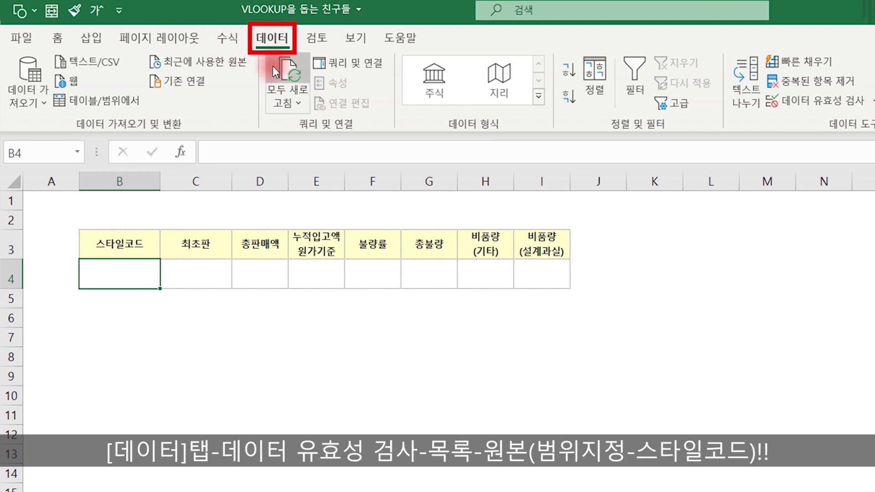
{"action": "left_click", "coordinate": [792, 103]}
{"action": "left_click", "coordinate": [510, 279]}
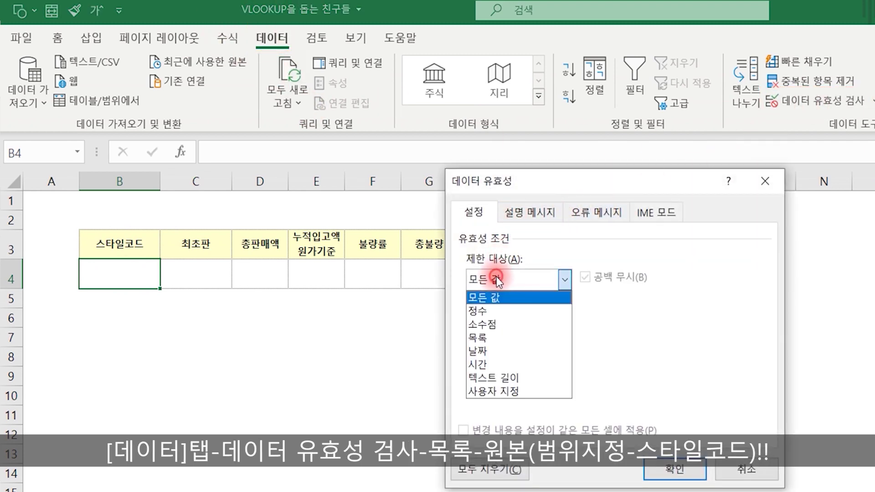
{"action": "left_click", "coordinate": [480, 338]}
Set the list source to the style codes in 'raw data'!$B$3:$B$86, apply the validation and check B4's dropdown
{"action": "left_click", "coordinate": [497, 363]}
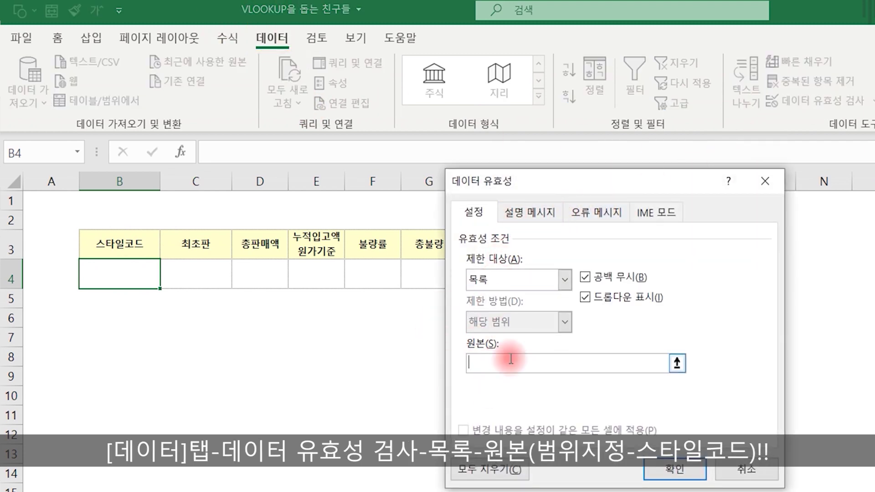
{"action": "left_click", "coordinate": [69, 472]}
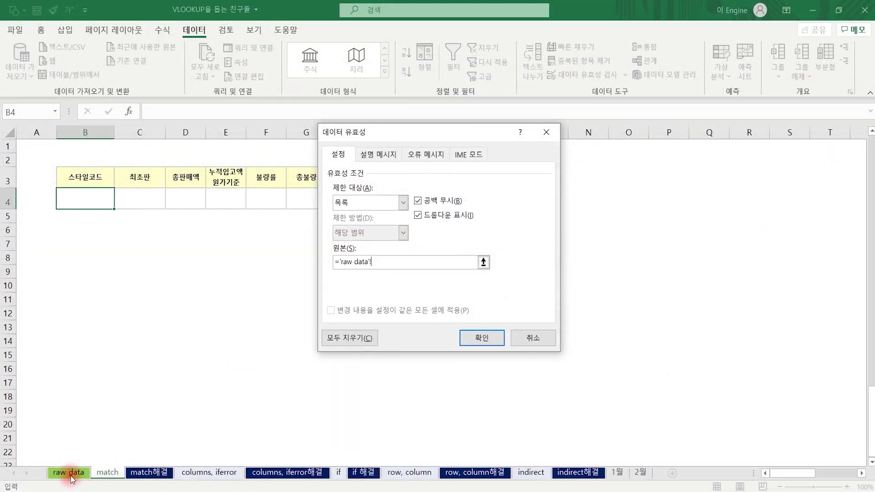
{"action": "left_click", "coordinate": [94, 202]}
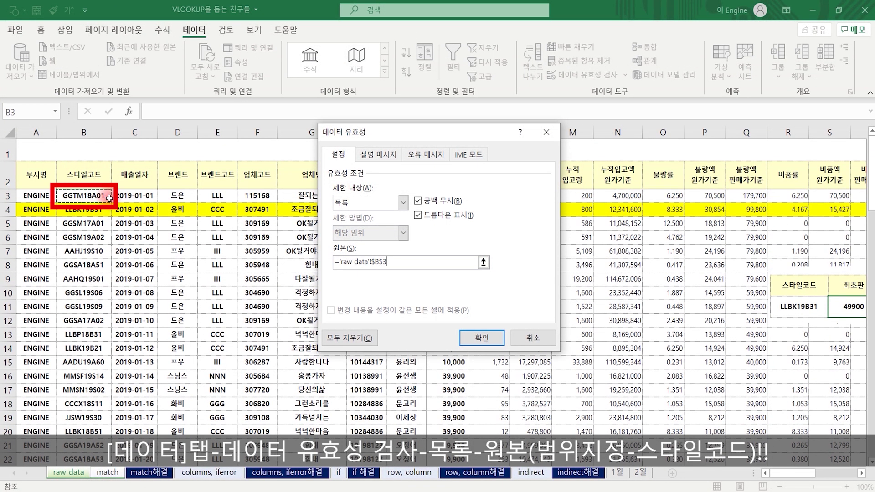
{"action": "key", "text": "ctrl+shift+Down"}
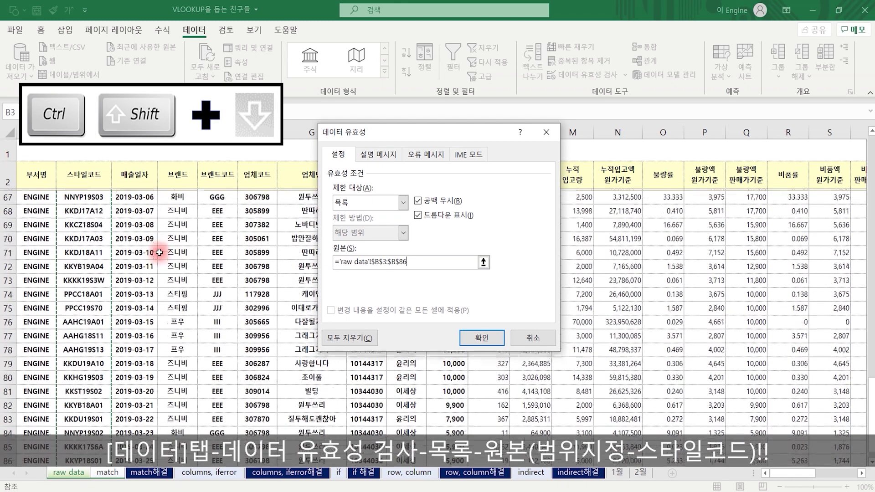
{"action": "scroll", "coordinate": [159, 252], "scroll_direction": "down", "scroll_amount": 3}
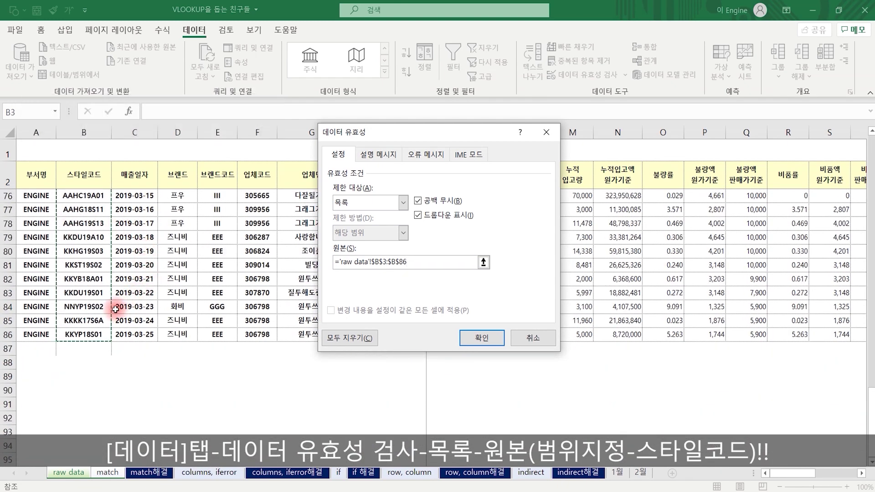
{"action": "left_click", "coordinate": [482, 337]}
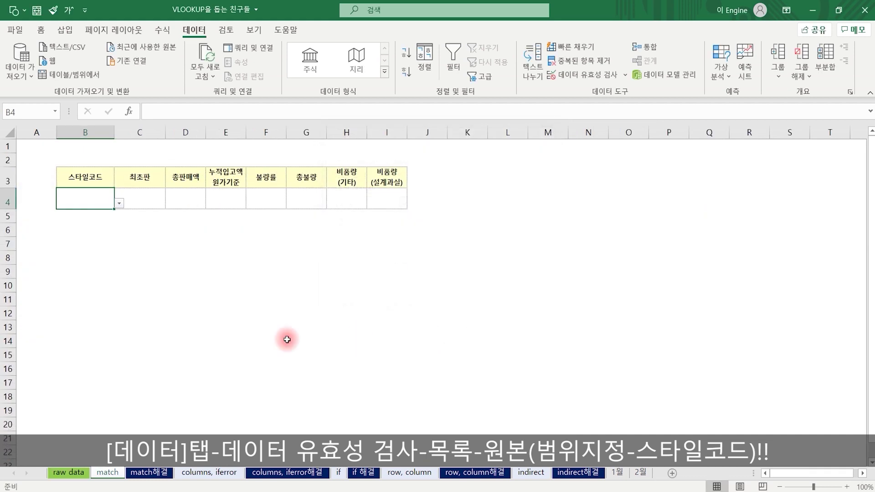
{"action": "left_click", "coordinate": [234, 288]}
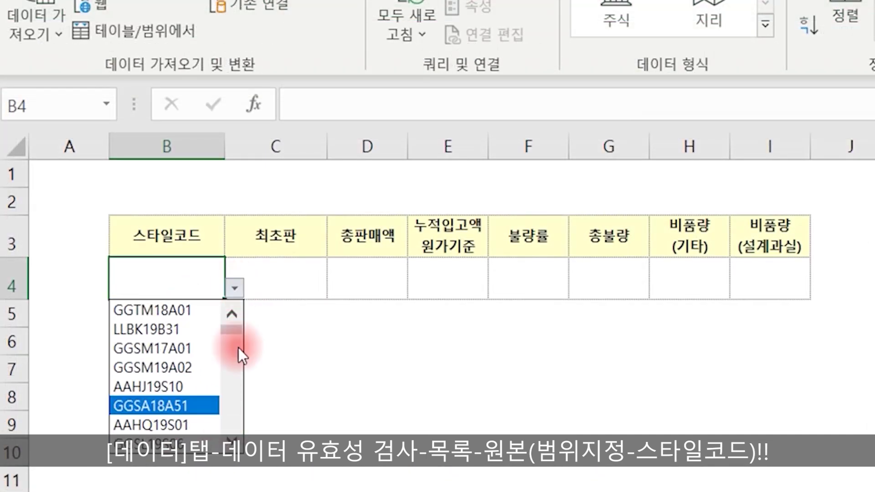
Begin a VLOOKUP formula in cell C4 under 최초판 with the column-locked lookup value $B4
{"action": "left_click", "coordinate": [282, 278]}
{"action": "type", "text": "="}
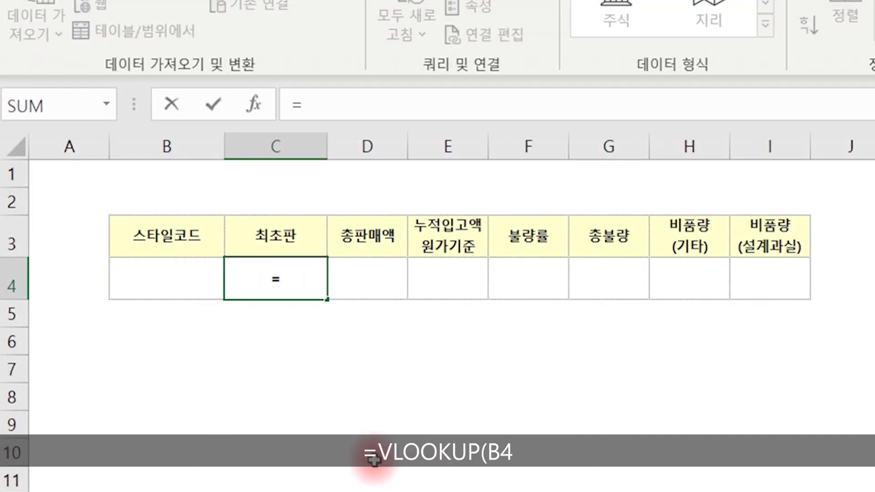
{"action": "type", "text": "vl"}
{"action": "key", "text": "Tab"}
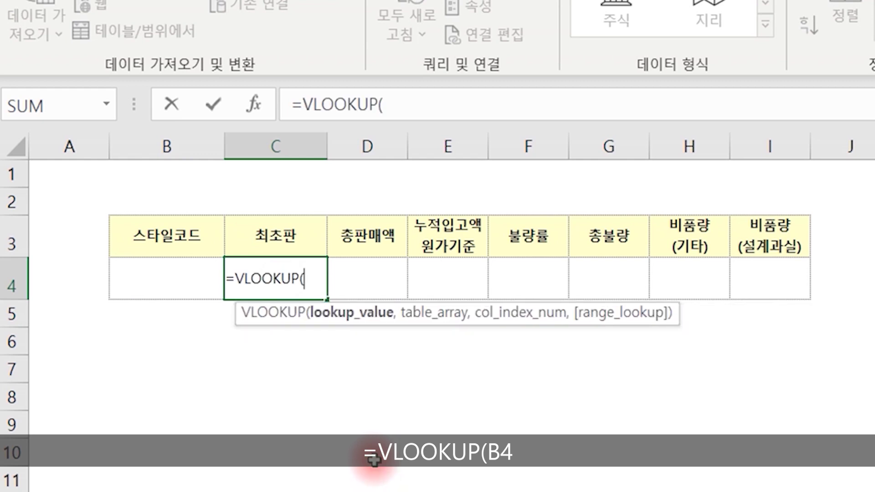
{"action": "key", "text": "Left"}
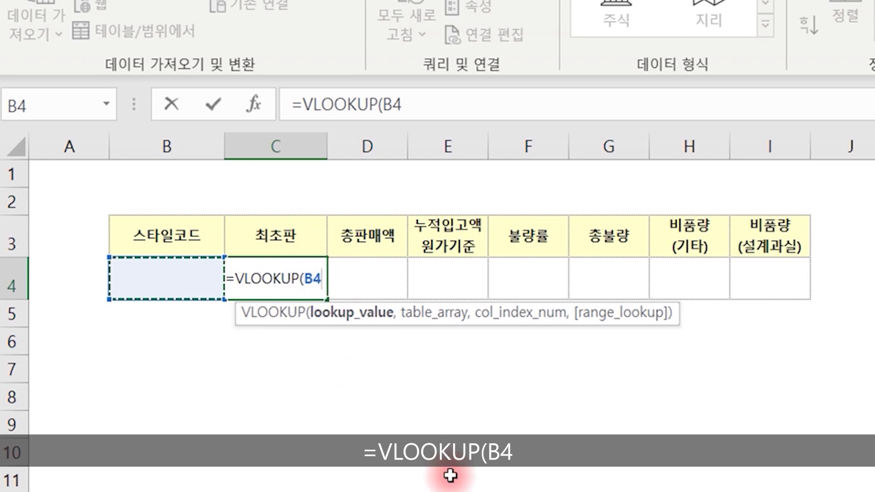
{"action": "key", "text": "F4"}
{"action": "key", "text": "F4"}
{"action": "key", "text": "F4"}
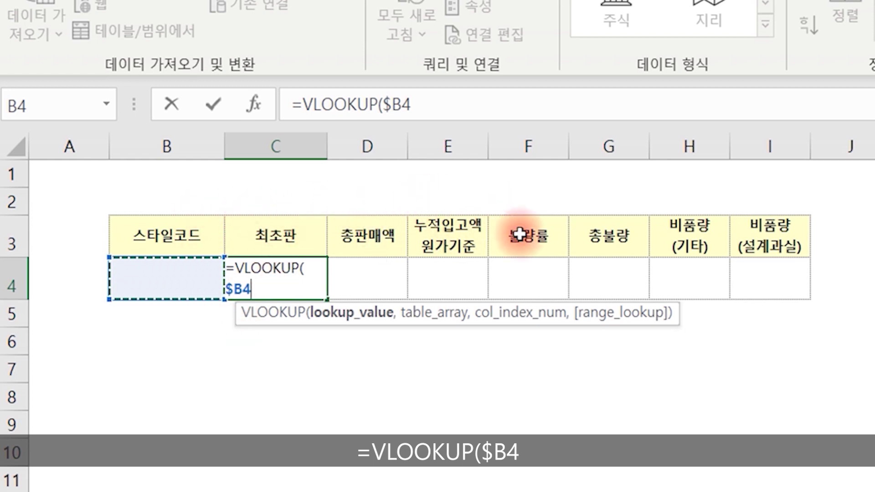
Give the VLOOKUP formula the absolute table range 'raw data'!$B:$Z
{"action": "type", "text": ","}
{"action": "left_click", "coordinate": [73, 473]}
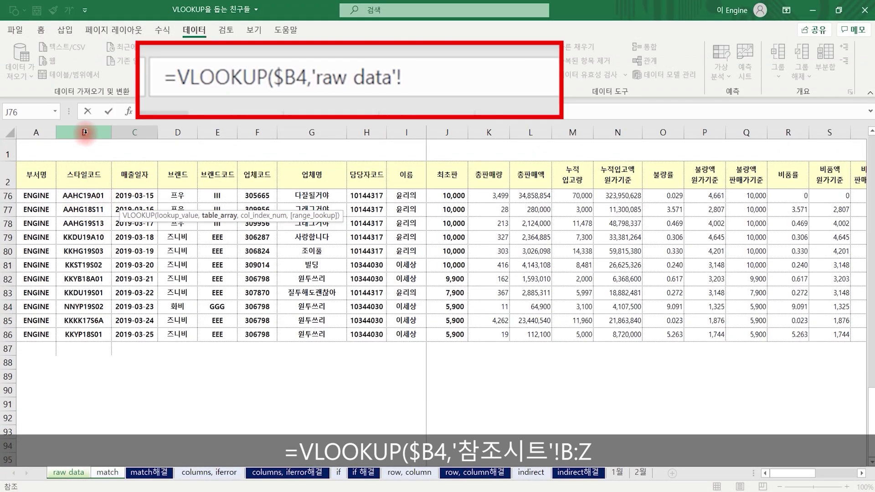
{"action": "left_click_drag", "start_coordinate": [84, 132], "coordinate": [779, 132]}
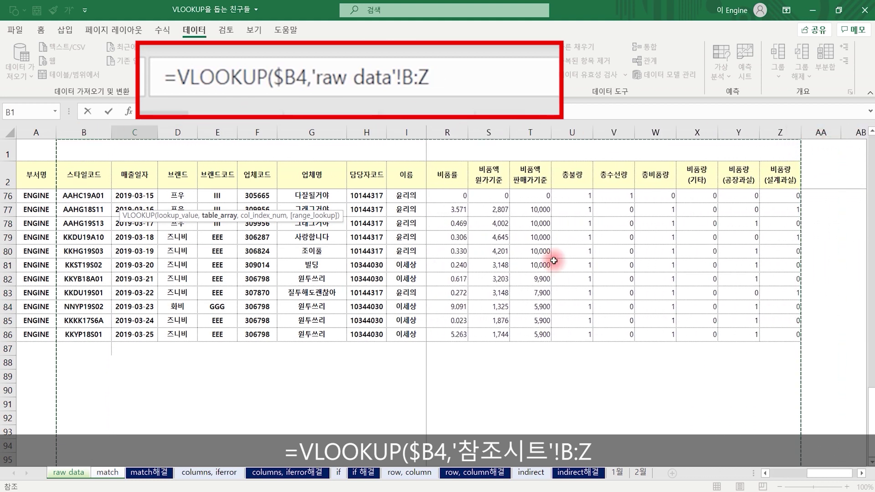
{"action": "key", "text": "F4"}
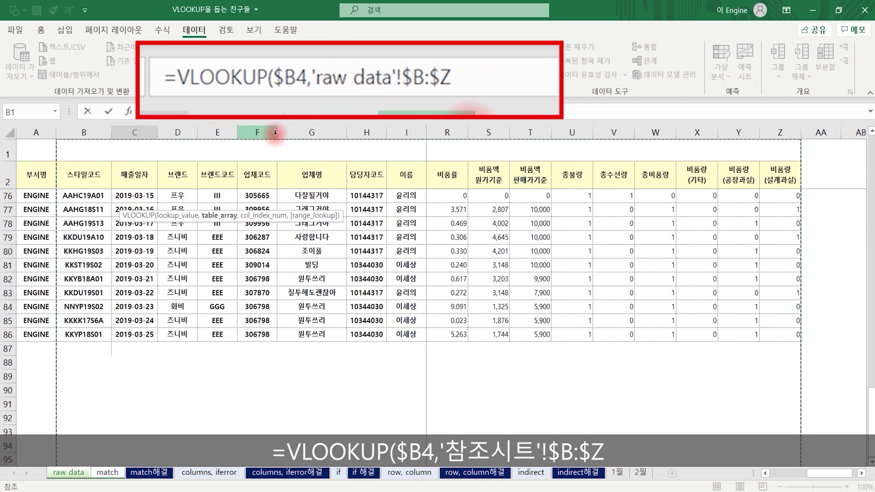
Nest a MATCH function as the VLOOKUP's column index, with the row-locked header reference match!C$3 as its lookup value
{"action": "type", "text": ",match(match!"}
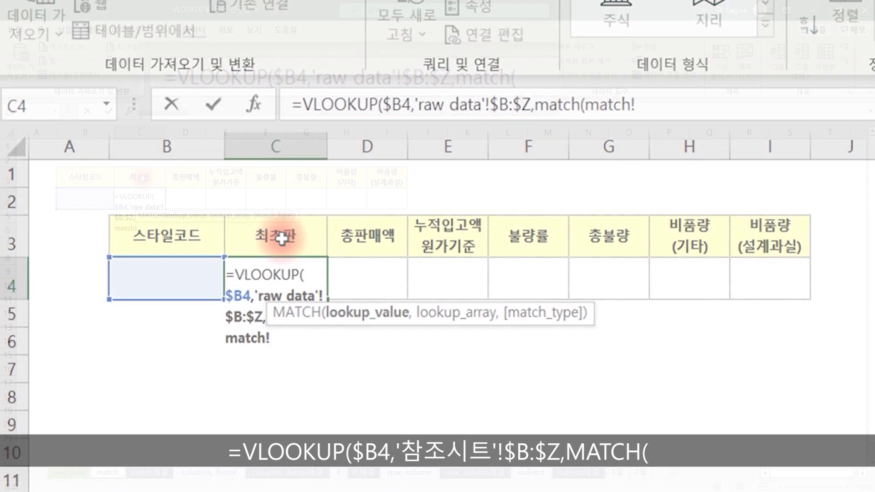
{"action": "left_click", "coordinate": [281, 237]}
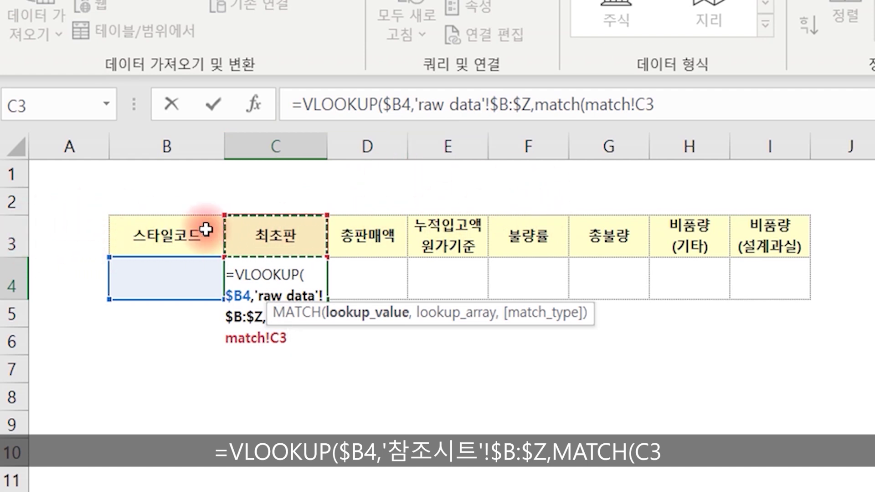
{"action": "key", "text": "F4"}
{"action": "key", "text": "F4"}
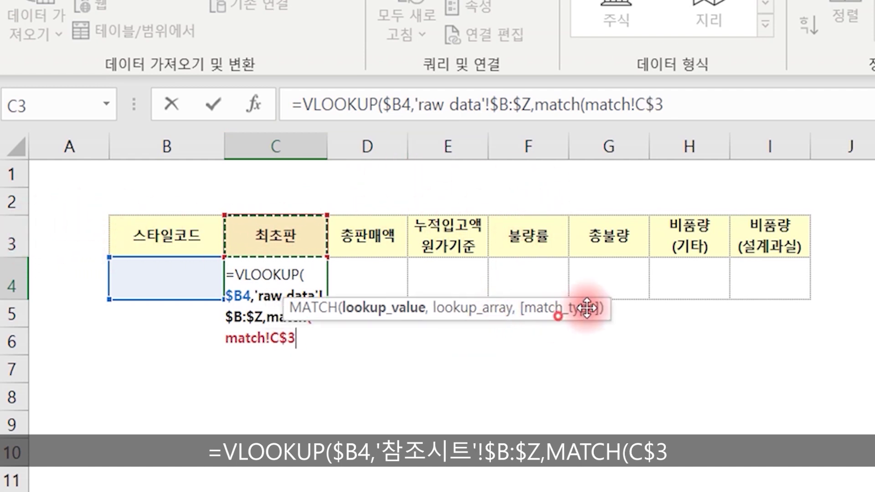
{"action": "left_click_drag", "start_coordinate": [580, 308], "coordinate": [842, 189]}
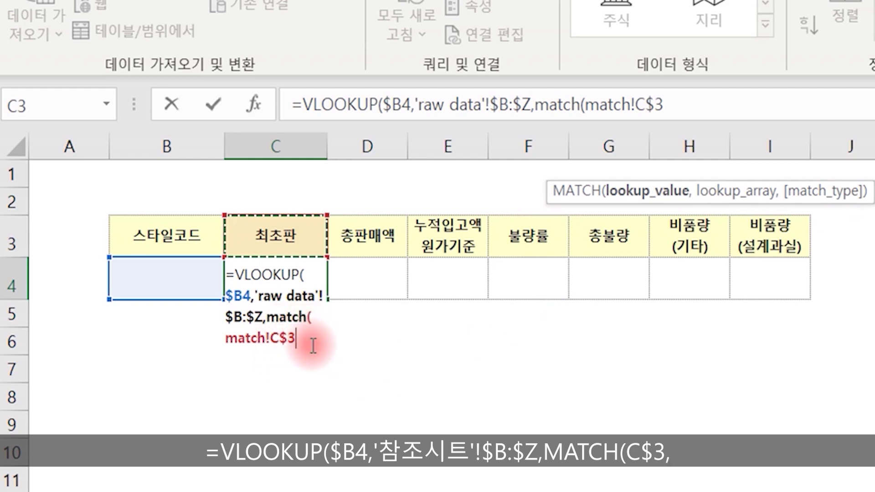
Set the nested MATCH's lookup array to the absolute header range 'raw data'!$B$2:$Z$2
{"action": "type", "text": ","}
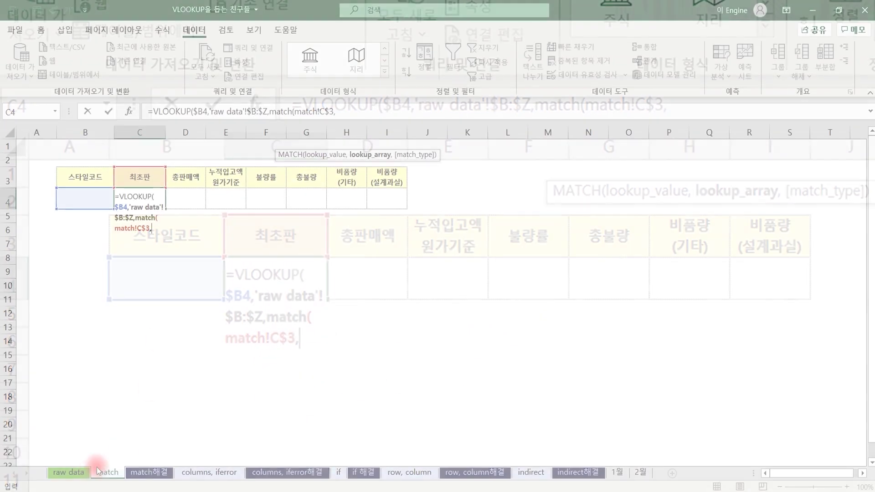
{"action": "left_click", "coordinate": [69, 472]}
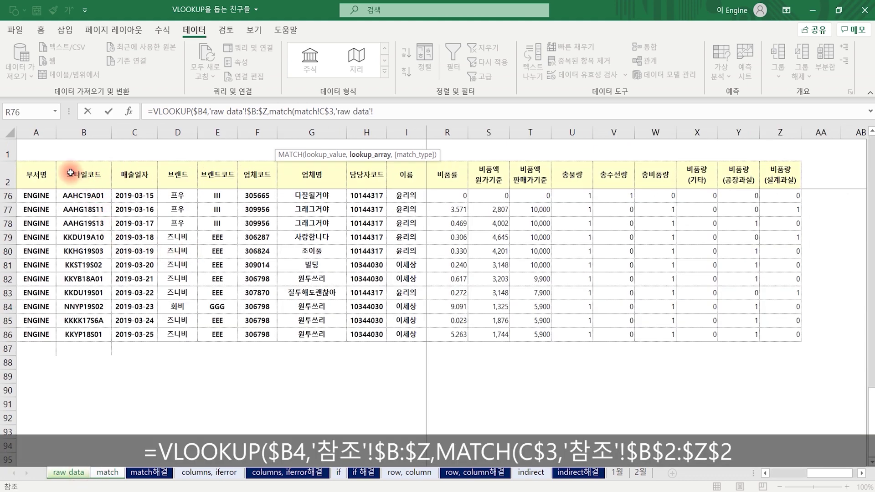
{"action": "left_click_drag", "start_coordinate": [70, 173], "coordinate": [789, 173]}
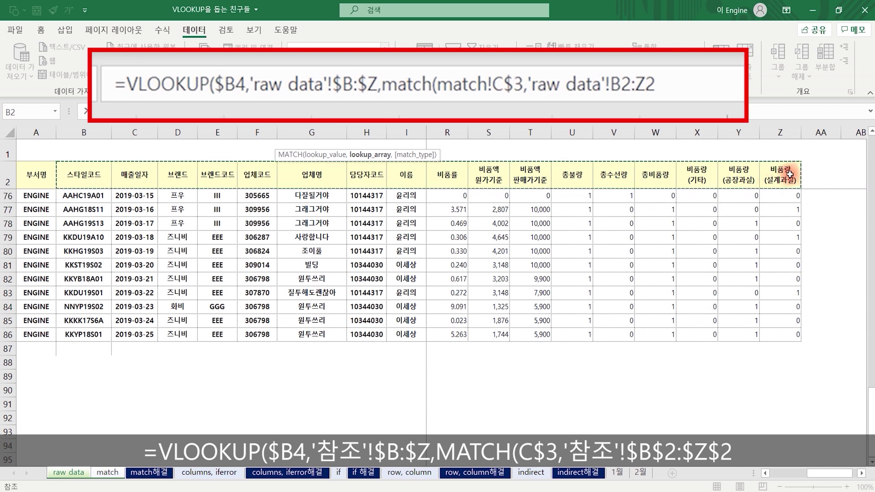
{"action": "key", "text": "F4"}
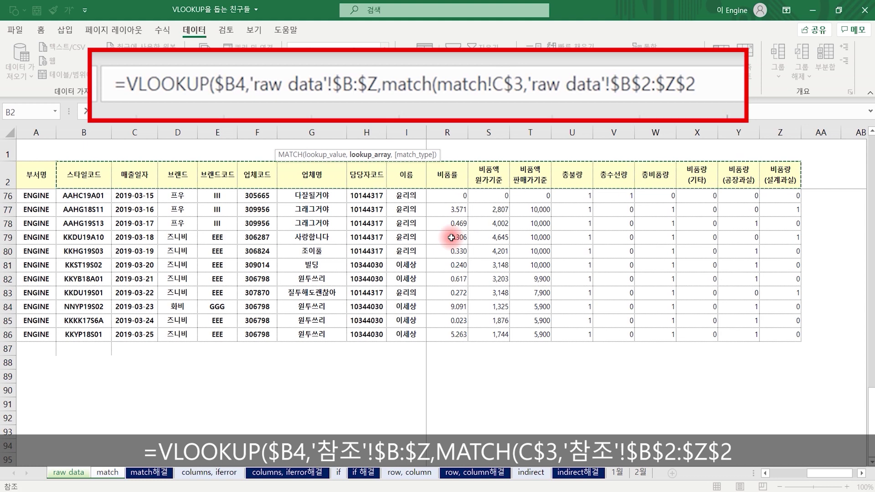
{"action": "type", "text": ","}
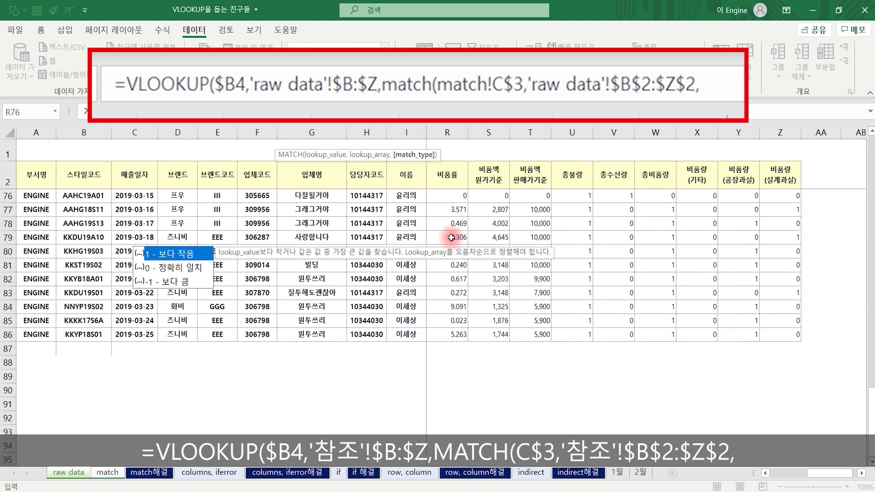
Finish the formula with match type 0 for the nested MATCH and exact-match argument 0 for the VLOOKUP
{"action": "type", "text": "0"}
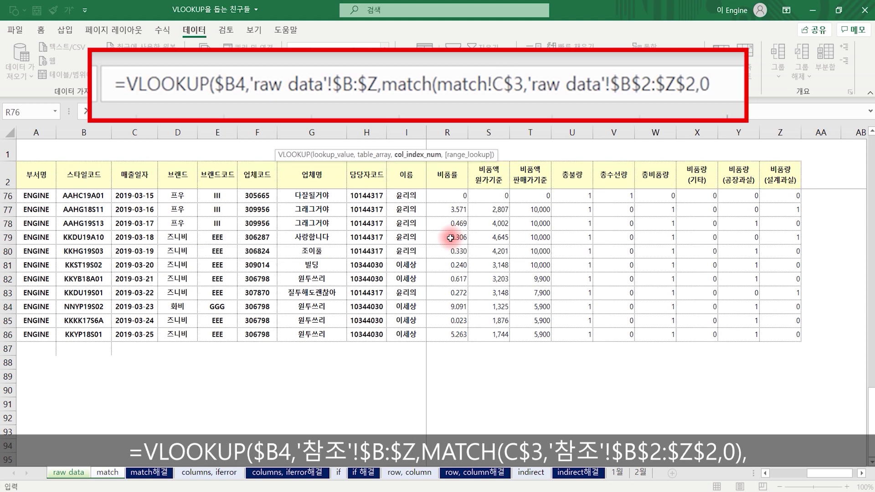
{"action": "type", "text": "),"}
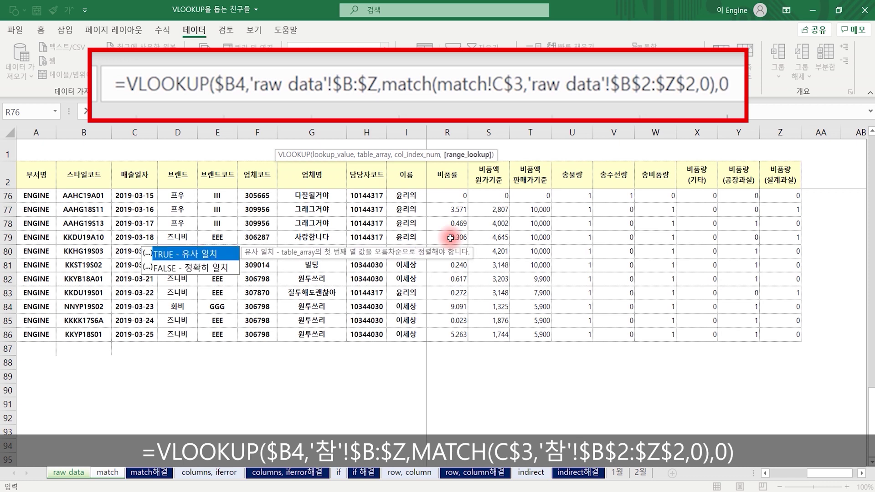
{"action": "type", "text": "0"}
{"action": "key", "text": "Return"}
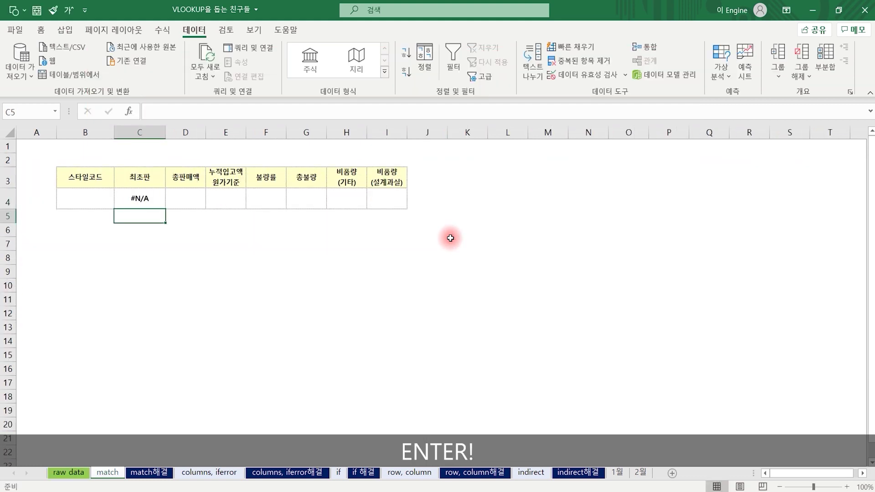
{"action": "key", "text": "Up"}
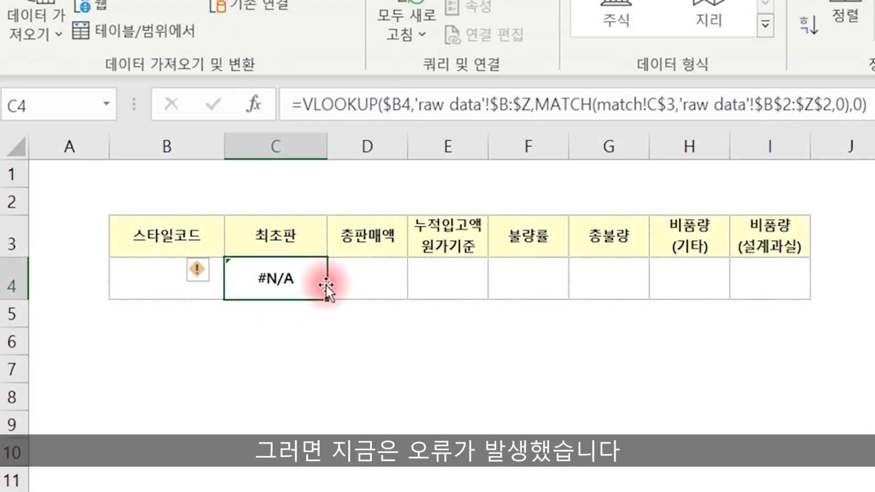
Choose the style code GGSM19A02 from the dropdown list in cell B4
{"action": "left_click", "coordinate": [140, 279]}
{"action": "left_click", "coordinate": [234, 288]}
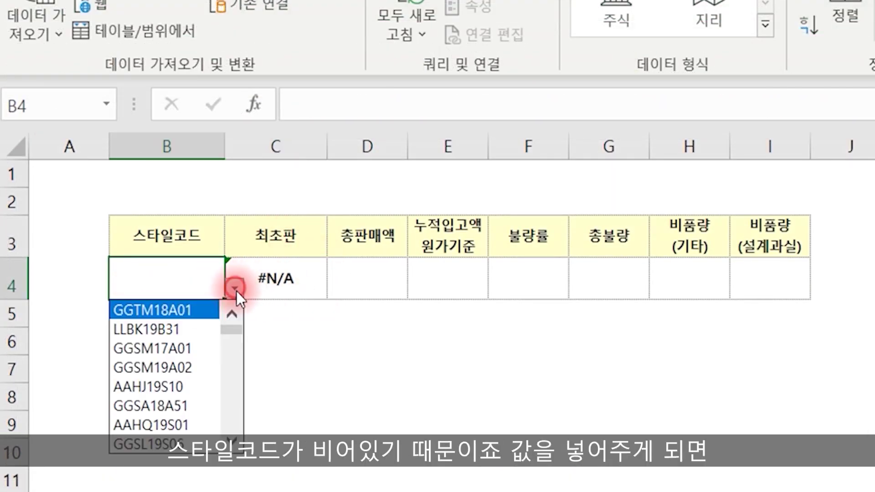
{"action": "left_click", "coordinate": [180, 360]}
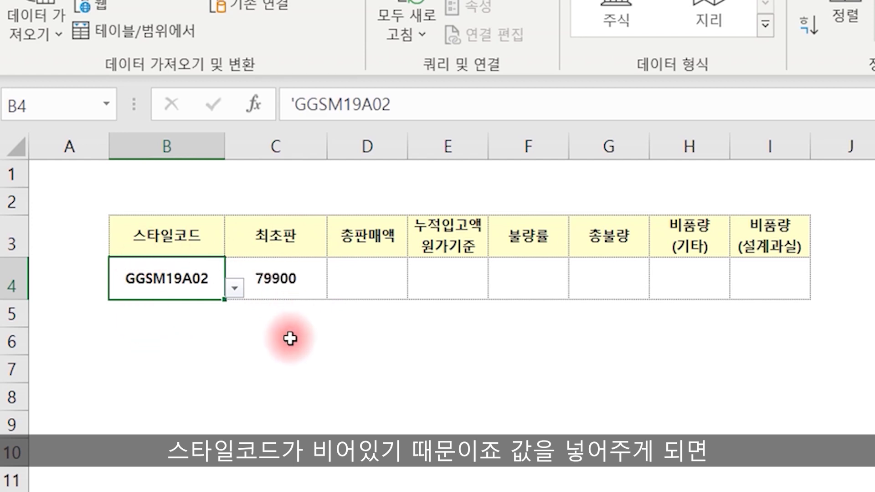
Fill the VLOOKUP formula from C4 across to I4, under 비품량(설계과실)
{"action": "left_click", "coordinate": [287, 272]}
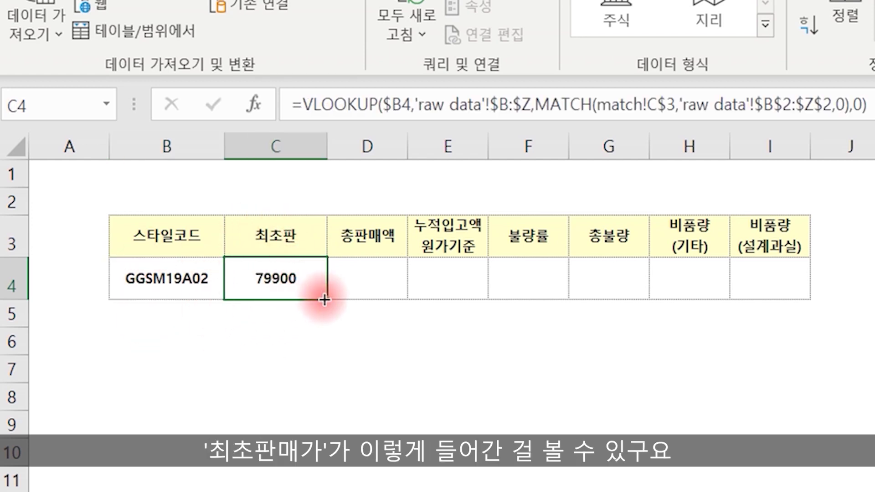
{"action": "left_click_drag", "start_coordinate": [324, 300], "coordinate": [783, 297]}
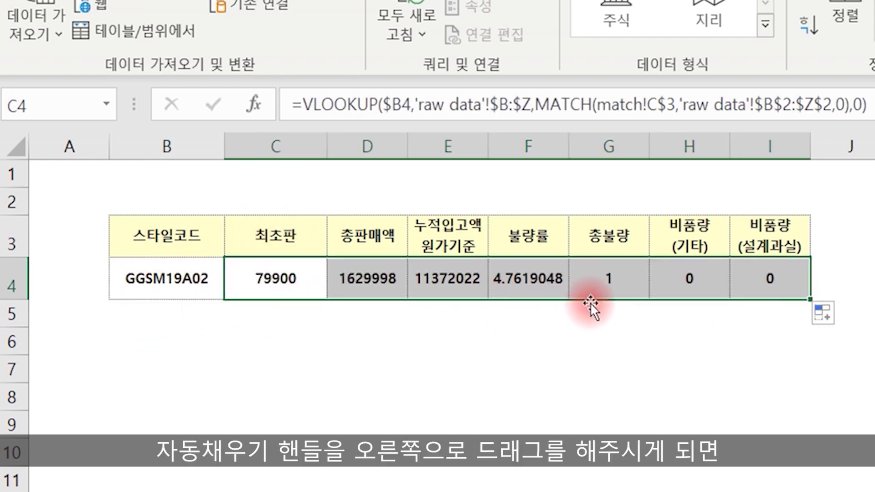
{"action": "left_click", "coordinate": [393, 394]}
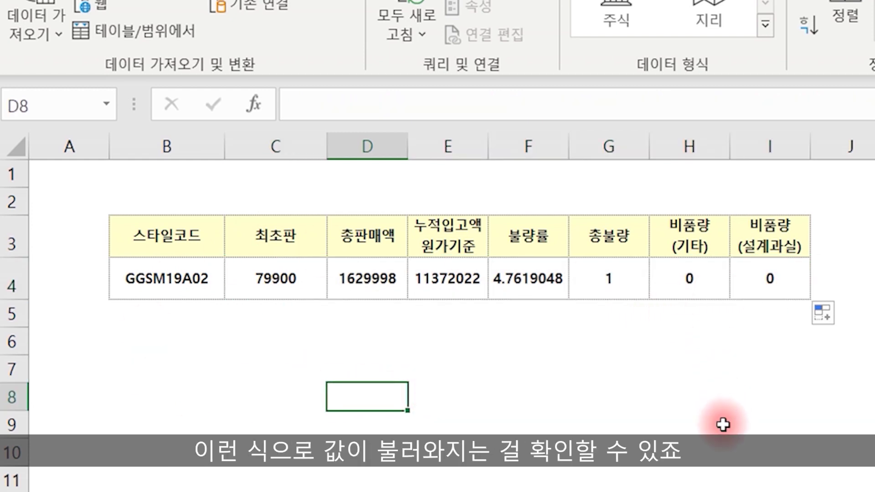
Capture the result table B3:I4 as a screen snip and paste it onto the raw data sheet, just below row 6 over columns R to Z
{"action": "key", "text": "super+shift+s"}
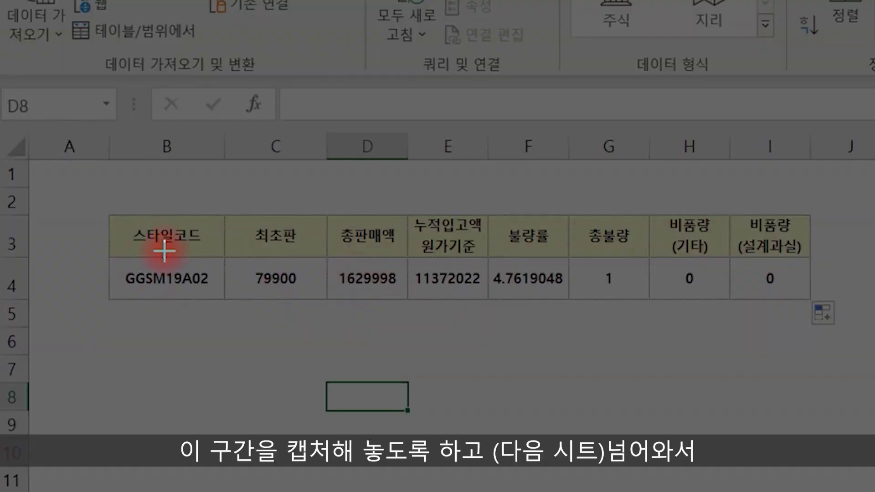
{"action": "left_click_drag", "start_coordinate": [102, 206], "coordinate": [812, 307]}
{"action": "left_click", "coordinate": [69, 473]}
{"action": "scroll", "coordinate": [228, 223], "scroll_direction": "up", "scroll_amount": 20}
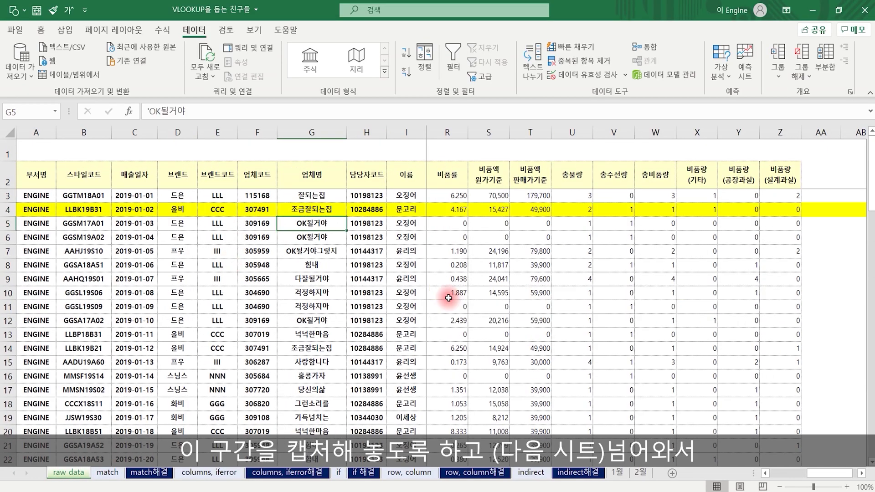
{"action": "key", "text": "ctrl+v"}
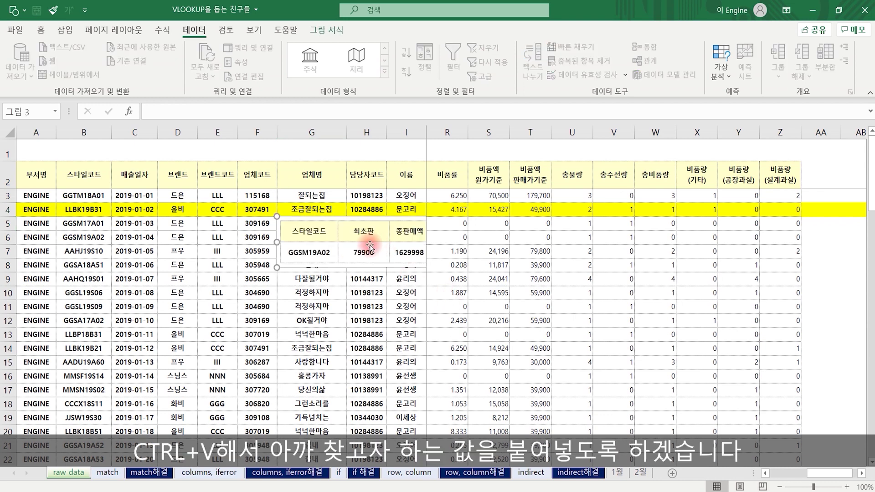
{"action": "left_click_drag", "start_coordinate": [369, 247], "coordinate": [200, 272]}
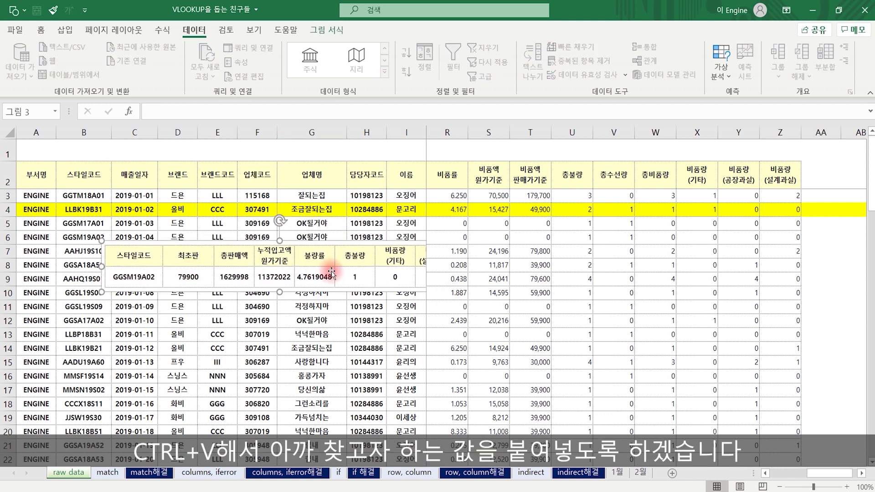
{"action": "left_click_drag", "start_coordinate": [331, 272], "coordinate": [467, 278]}
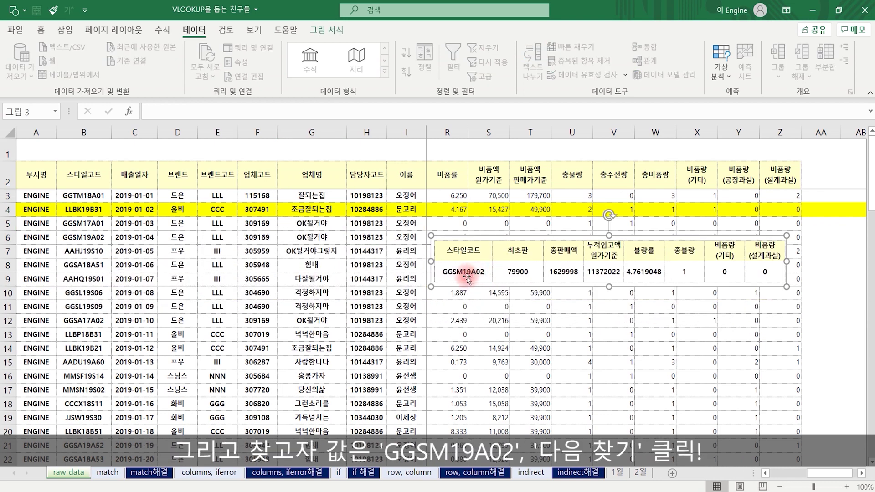
Search the raw data sheet for the style code ggsm19a02
{"action": "left_click", "coordinate": [530, 348]}
{"action": "key", "text": "ctrl+f"}
{"action": "left_click_drag", "start_coordinate": [546, 346], "coordinate": [604, 305]}
{"action": "type", "text": "ggsm19a02"}
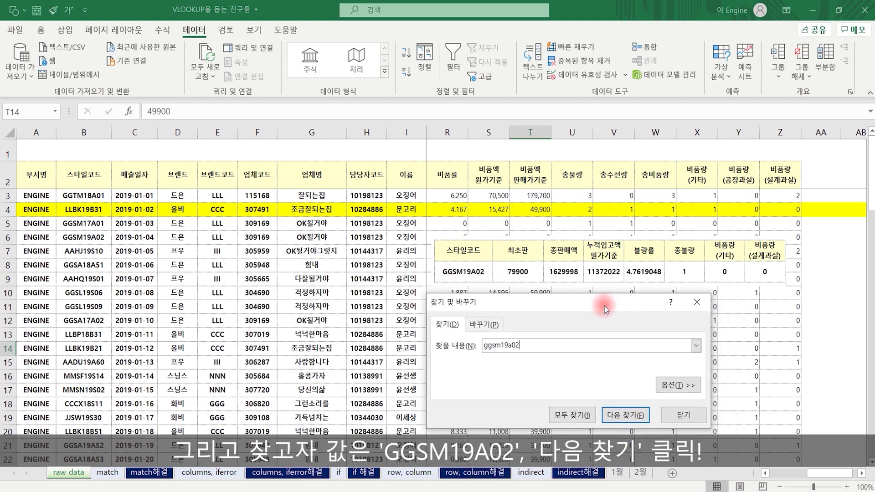
{"action": "key", "text": "Return"}
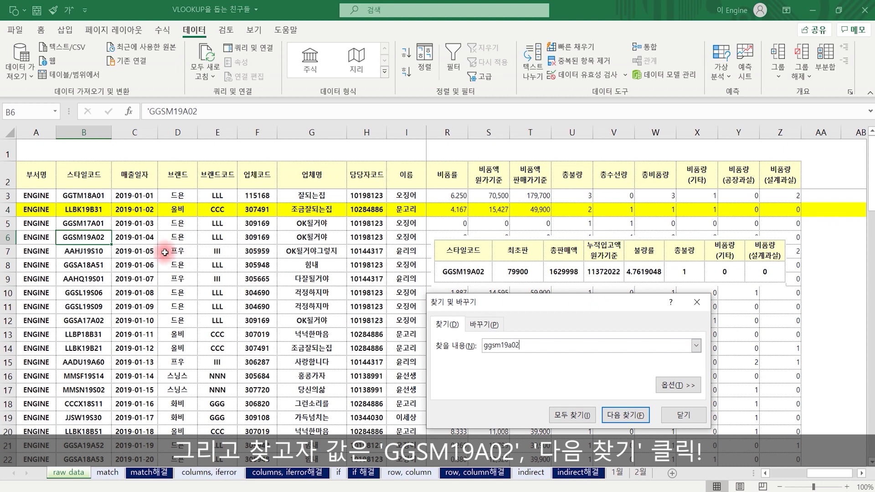
Highlight all of row 6, the GGSM19A02 record, with a blue fill
{"action": "left_click", "coordinate": [7, 237]}
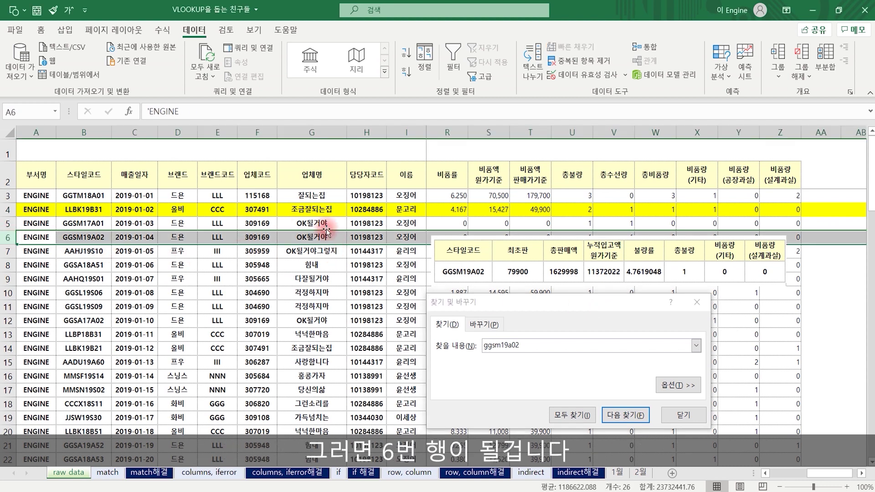
{"action": "left_click", "coordinate": [41, 29]}
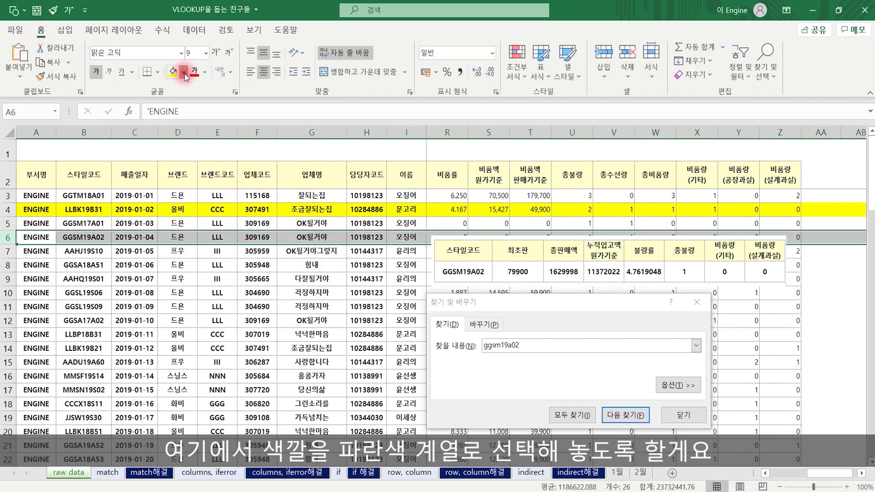
{"action": "left_click", "coordinate": [182, 71]}
{"action": "left_click", "coordinate": [207, 129]}
{"action": "left_click", "coordinate": [225, 320]}
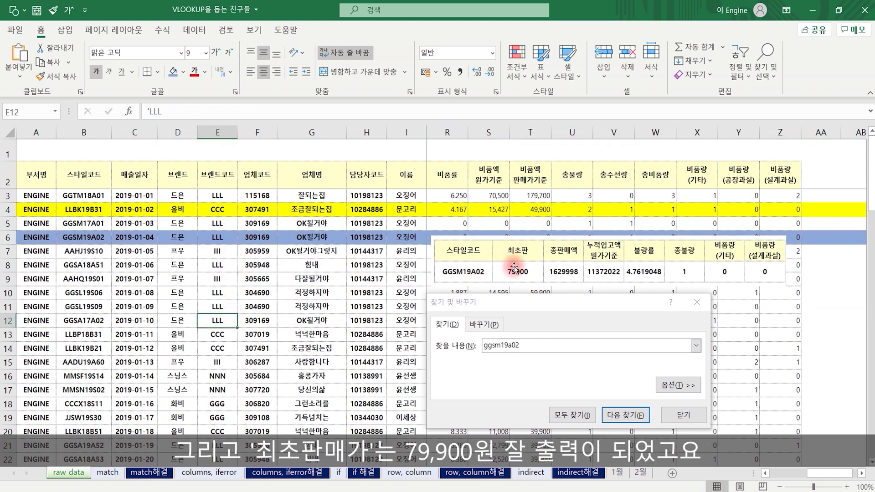
Close the search dialog and move the pasted picture beneath columns J to S to compare 최초판 and 총판매액 with row 6
{"action": "left_click_drag", "start_coordinate": [508, 259], "coordinate": [510, 269]}
{"action": "left_click", "coordinate": [683, 415]}
{"action": "left_click_drag", "start_coordinate": [816, 472], "coordinate": [797, 472]}
{"action": "left_click_drag", "start_coordinate": [692, 273], "coordinate": [545, 287]}
{"action": "left_click_drag", "start_coordinate": [810, 471], "coordinate": [791, 471]}
{"action": "left_click_drag", "start_coordinate": [700, 291], "coordinate": [546, 285]}
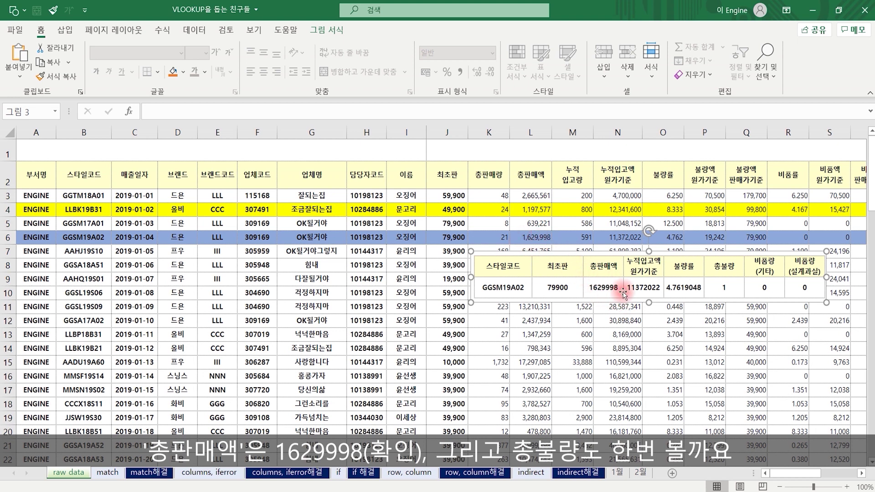
Reposition the picture beneath columns R to Z and compare its 총불량, 비품량(기타) and 비품량(설계과실) with row 6
{"action": "left_click", "coordinate": [648, 334]}
{"action": "scroll", "coordinate": [773, 352], "scroll_direction": "right", "scroll_amount": 3}
{"action": "left_click_drag", "start_coordinate": [776, 350], "coordinate": [775, 350]}
{"action": "left_click_drag", "start_coordinate": [541, 272], "coordinate": [833, 304]}
{"action": "left_click_drag", "start_coordinate": [682, 304], "coordinate": [677, 281]}
{"action": "left_click", "coordinate": [654, 237]}
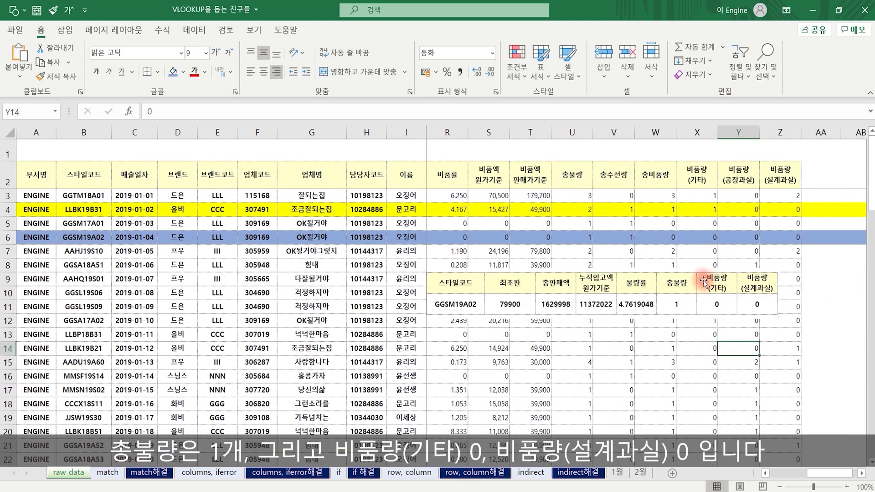
{"action": "left_click", "coordinate": [702, 237]}
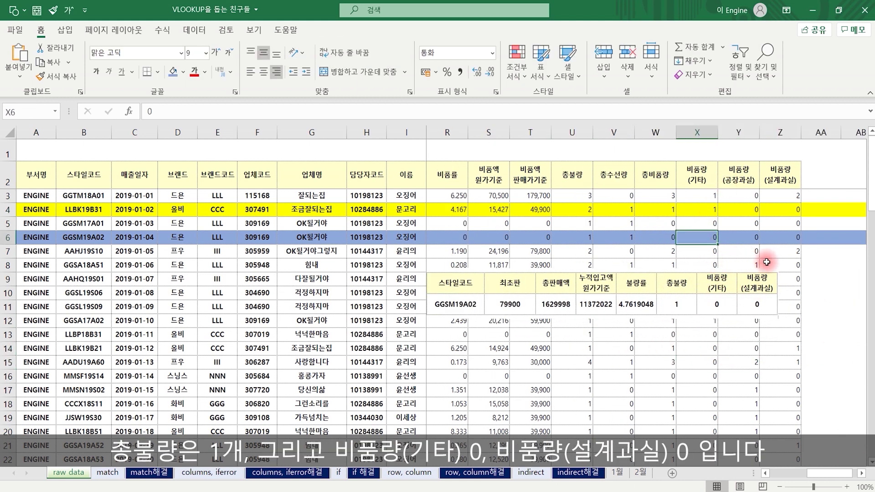
{"action": "left_click", "coordinate": [780, 237]}
{"action": "left_click", "coordinate": [574, 305]}
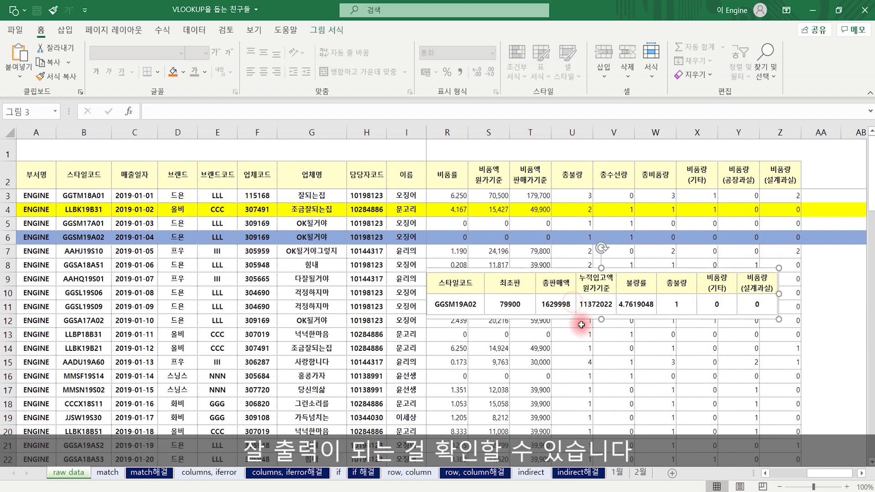
Examine the formula in A2 of the columns, iferror해결 sheet and the matching 부서명 header in A2 of raw data
{"action": "left_click", "coordinate": [191, 473]}
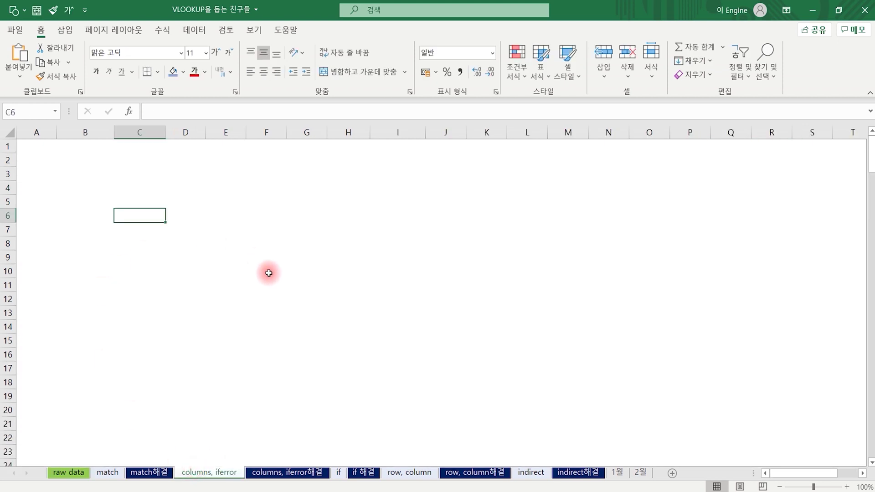
{"action": "left_click", "coordinate": [280, 473]}
{"action": "left_click", "coordinate": [178, 297]}
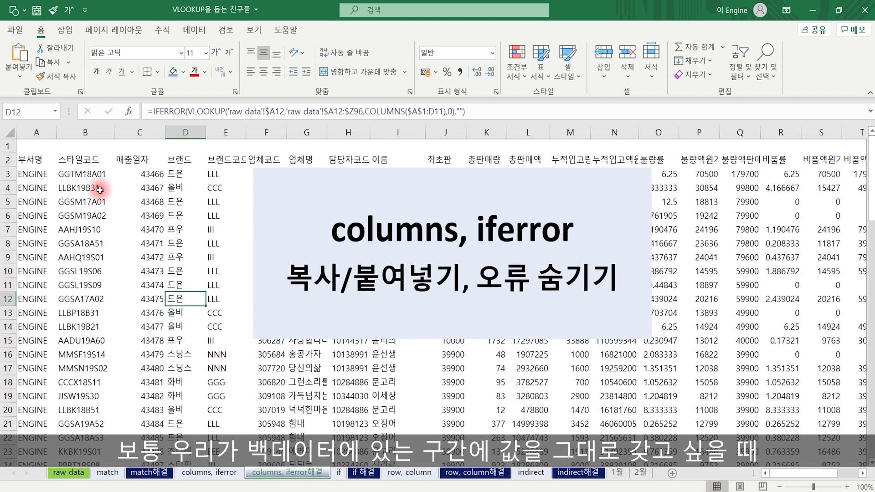
{"action": "left_click", "coordinate": [31, 161]}
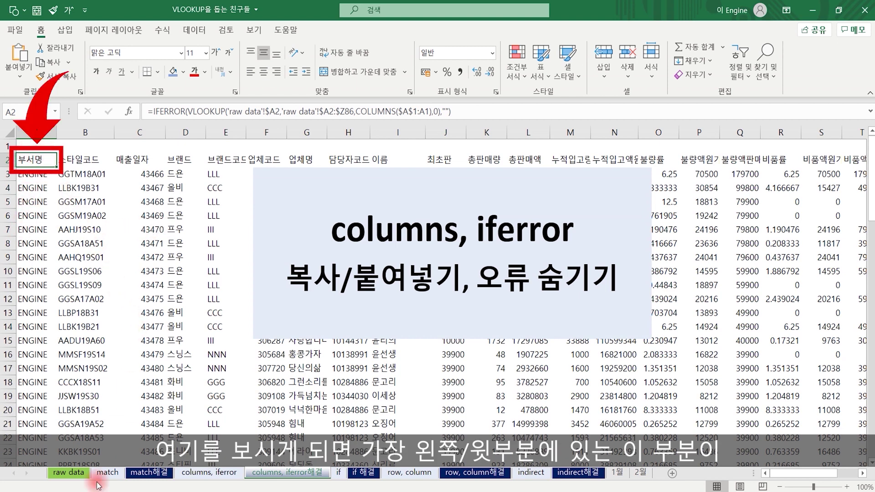
{"action": "left_click", "coordinate": [68, 472]}
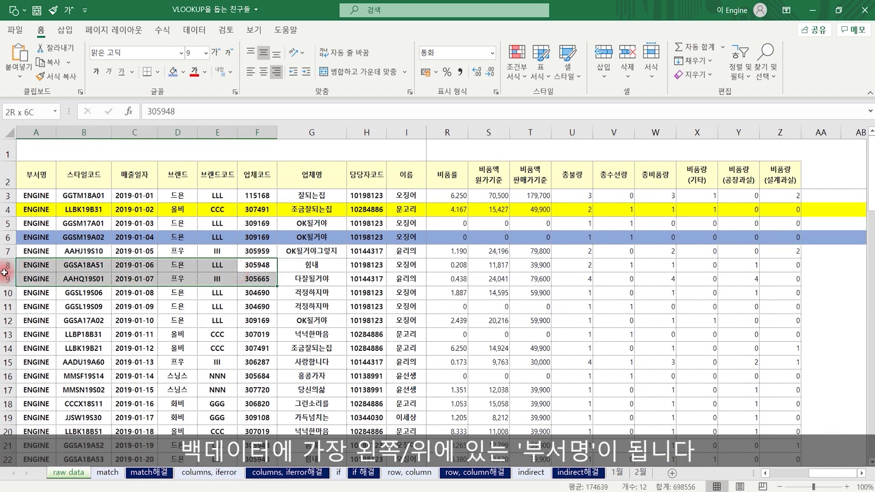
{"action": "left_click", "coordinate": [55, 183]}
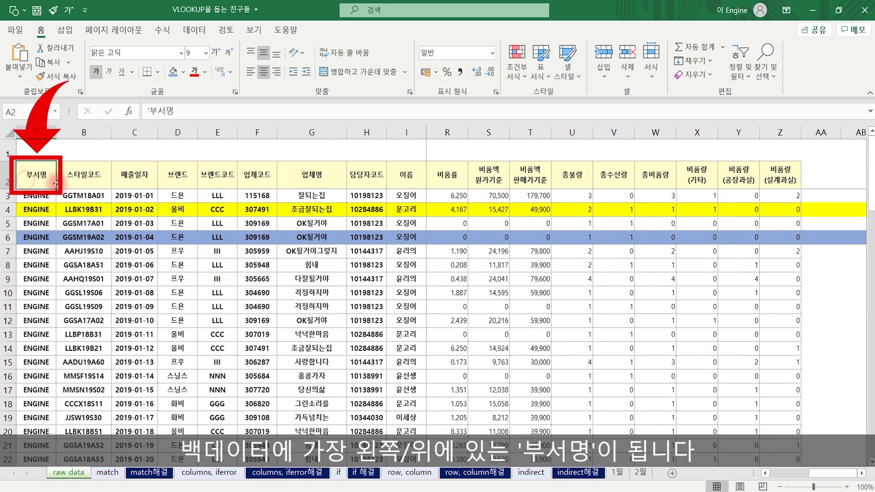
Enter the reference ='raw data'!A2 in cell A2 of the empty columns, iferror sheet
{"action": "left_click", "coordinate": [204, 474]}
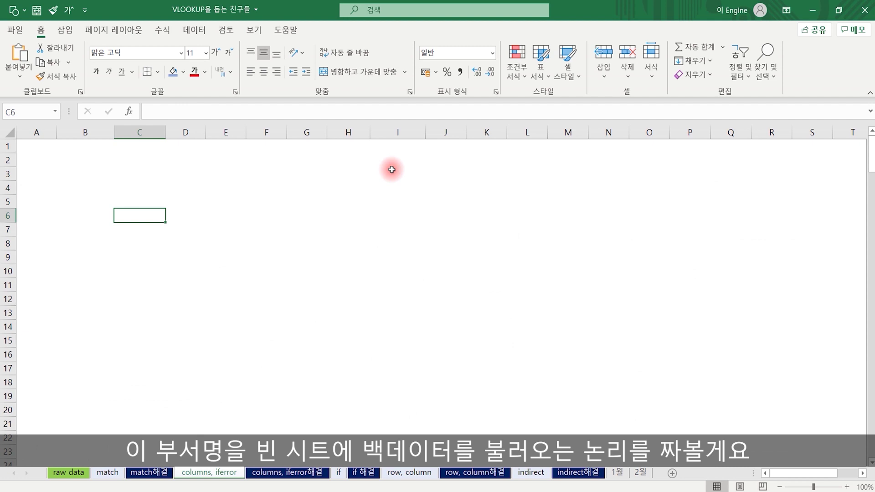
{"action": "left_click", "coordinate": [394, 339]}
{"action": "left_click", "coordinate": [54, 165]}
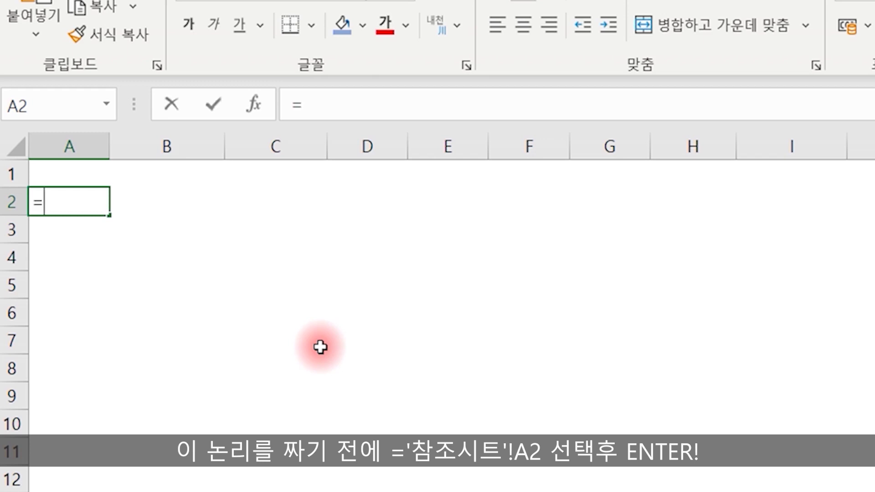
{"action": "left_click", "coordinate": [409, 491]}
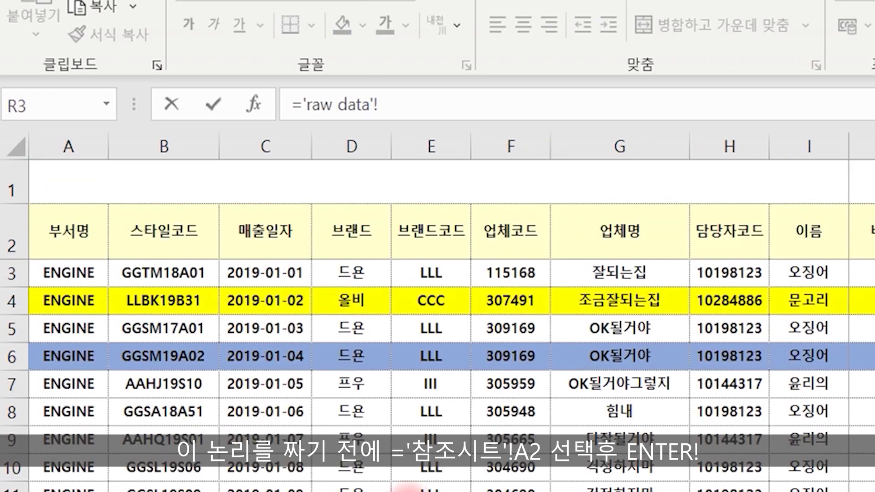
{"action": "left_click", "coordinate": [66, 232]}
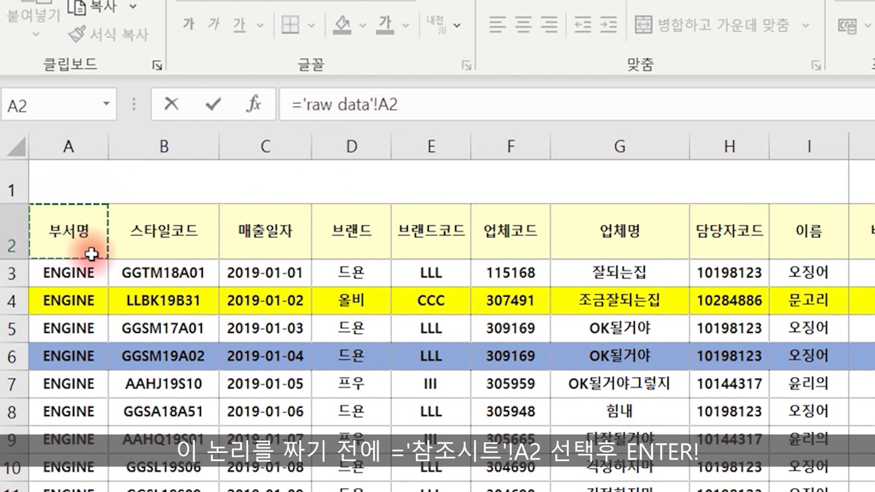
{"action": "key", "text": "Return"}
{"action": "key", "text": "Up"}
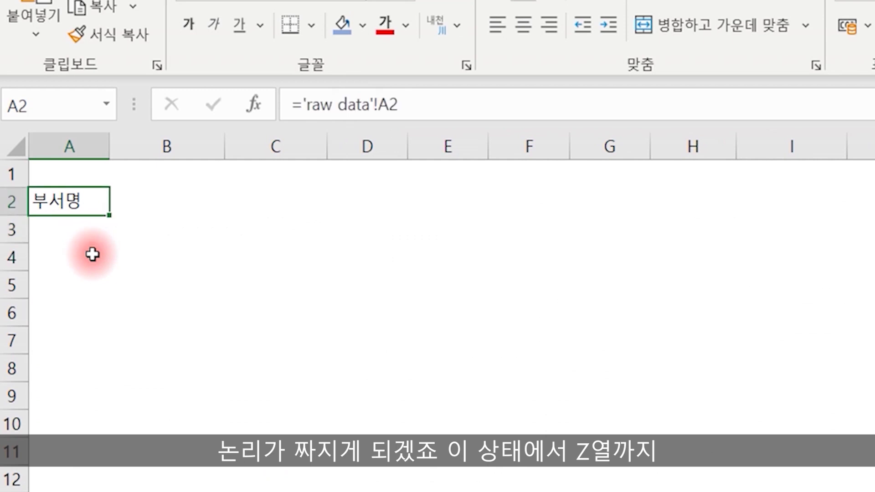
Fill the A2 reference across to column Z and down to row 91, and inspect the copied cells
{"action": "left_click_drag", "start_coordinate": [108, 222], "coordinate": [669, 412]}
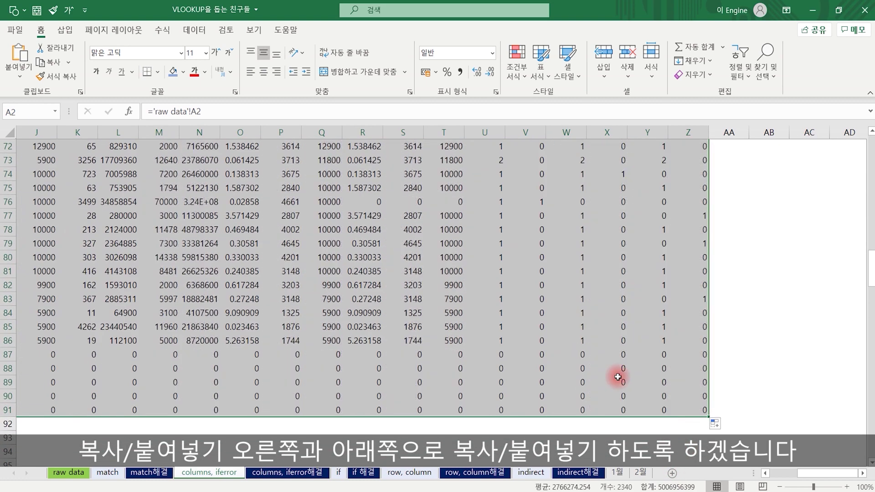
{"action": "left_click_drag", "start_coordinate": [506, 382], "coordinate": [5, 394]}
{"action": "left_click", "coordinate": [167, 285]}
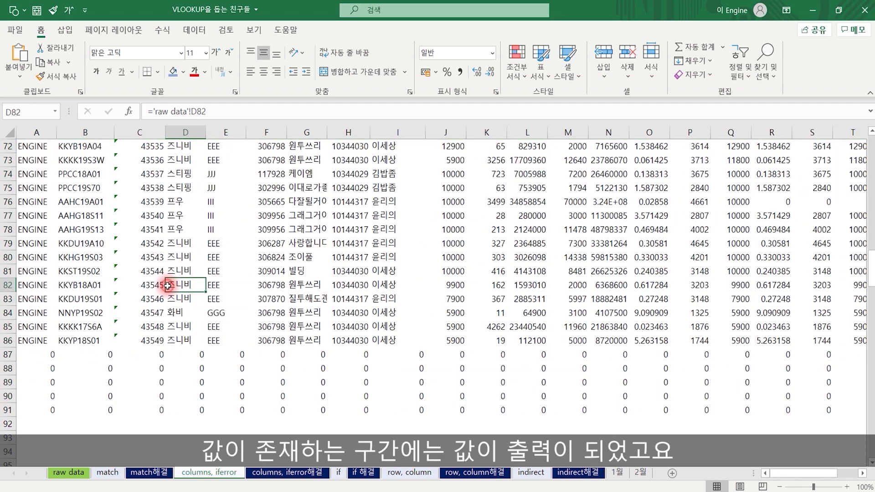
Inspect the surplus zero cells below the copied data and clear the range A87:Z91
{"action": "left_click", "coordinate": [50, 359]}
{"action": "left_click", "coordinate": [120, 357]}
{"action": "left_click", "coordinate": [267, 368]}
{"action": "left_click", "coordinate": [512, 371]}
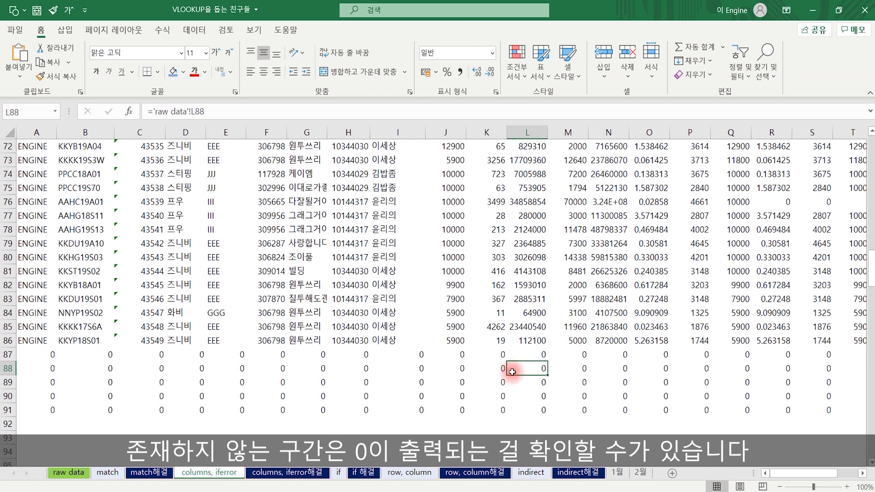
{"action": "left_click_drag", "start_coordinate": [46, 355], "coordinate": [43, 410]}
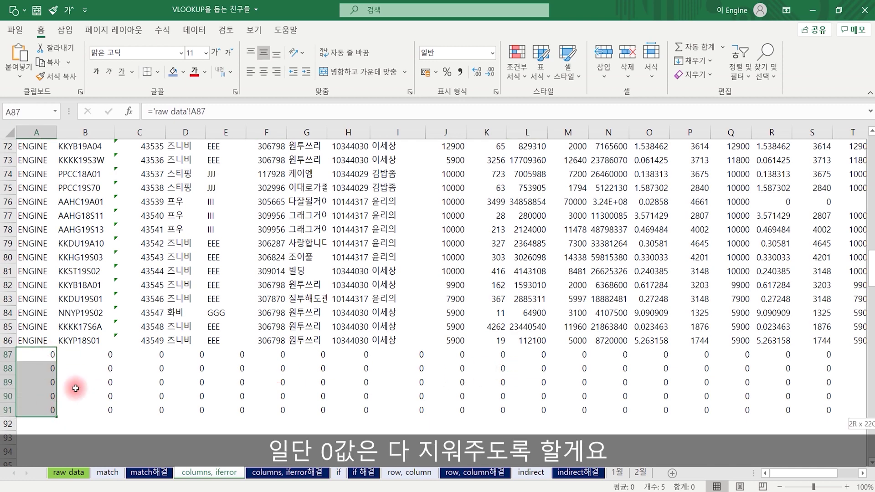
{"action": "key", "text": "ctrl+shift+Right"}
{"action": "key", "text": "Delete"}
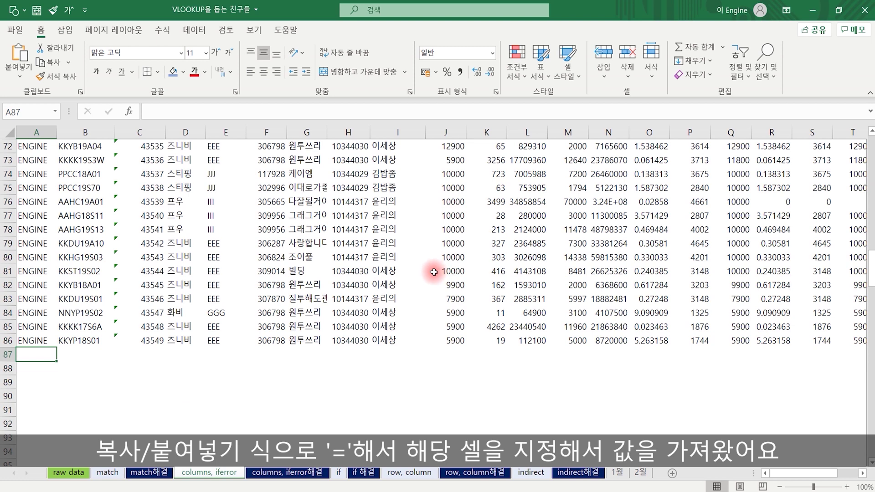
Delete the entire 스타일코드 column B from the raw data sheet
{"action": "left_click", "coordinate": [69, 472]}
{"action": "left_click", "coordinate": [86, 135]}
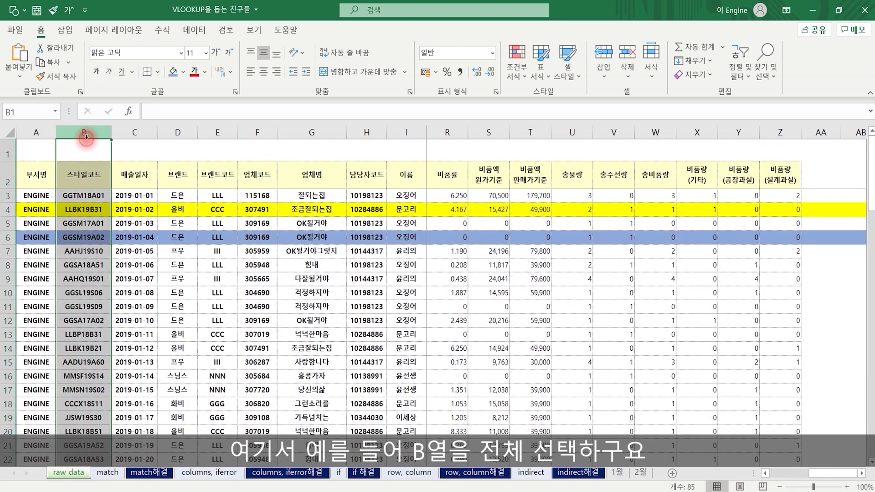
{"action": "right_click", "coordinate": [85, 132]}
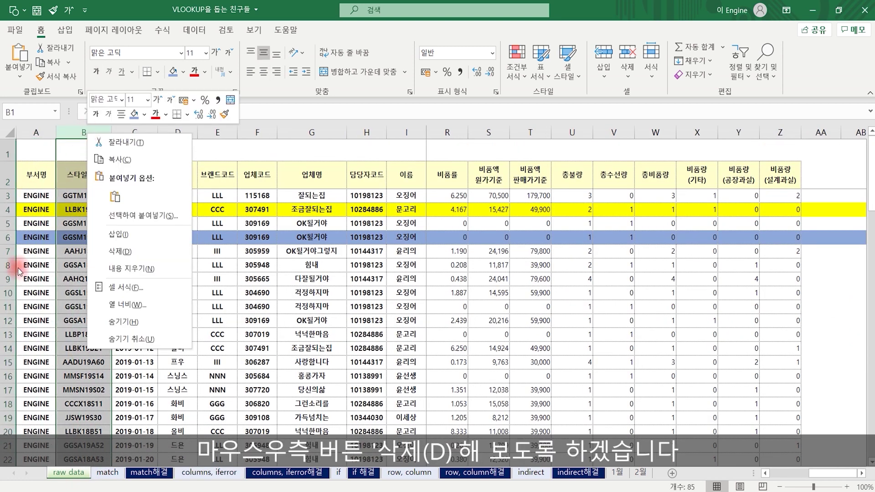
{"action": "left_click", "coordinate": [117, 253]}
Examine the references in column B of the columns, iferror sheet and the formula in A2
{"action": "left_click", "coordinate": [182, 279]}
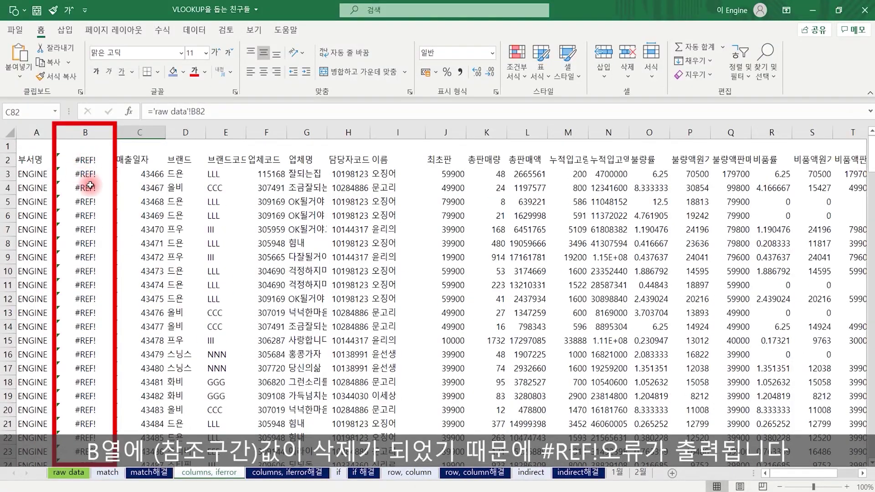
{"action": "left_click", "coordinate": [85, 195]}
{"action": "left_click", "coordinate": [85, 250]}
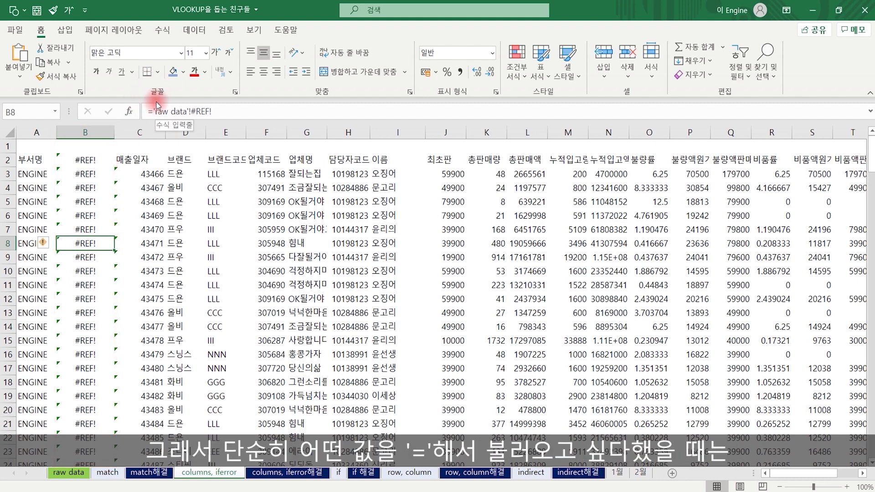
{"action": "left_click", "coordinate": [38, 165]}
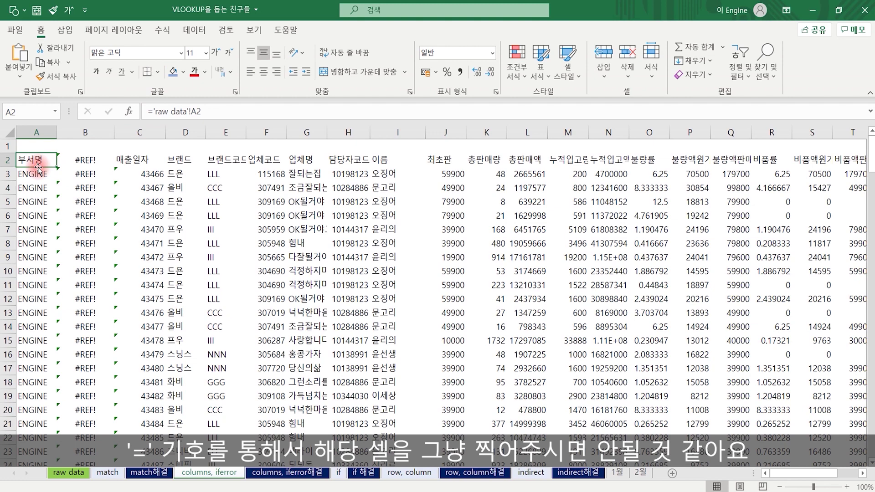
Undo the column deletion and the filled references, and clear cell A2 of the columns, iferror sheet
{"action": "key", "text": "ctrl+z"}
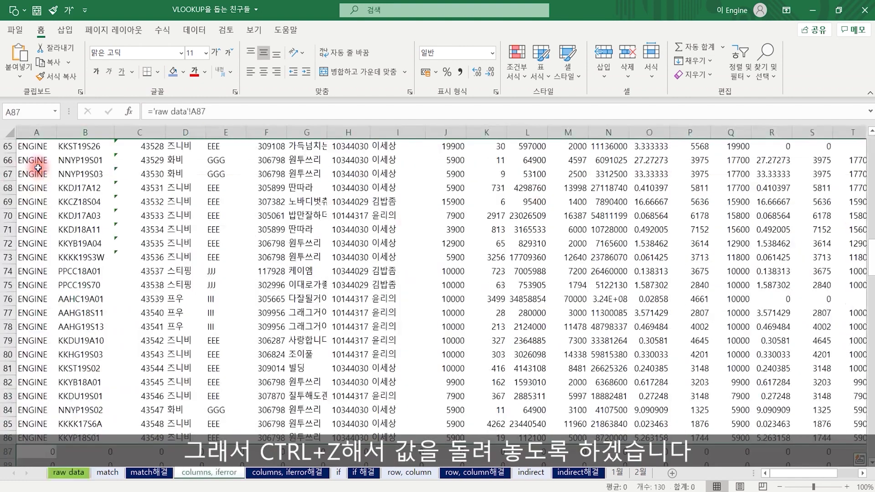
{"action": "scroll", "coordinate": [96, 238], "scroll_direction": "up", "scroll_amount": 1}
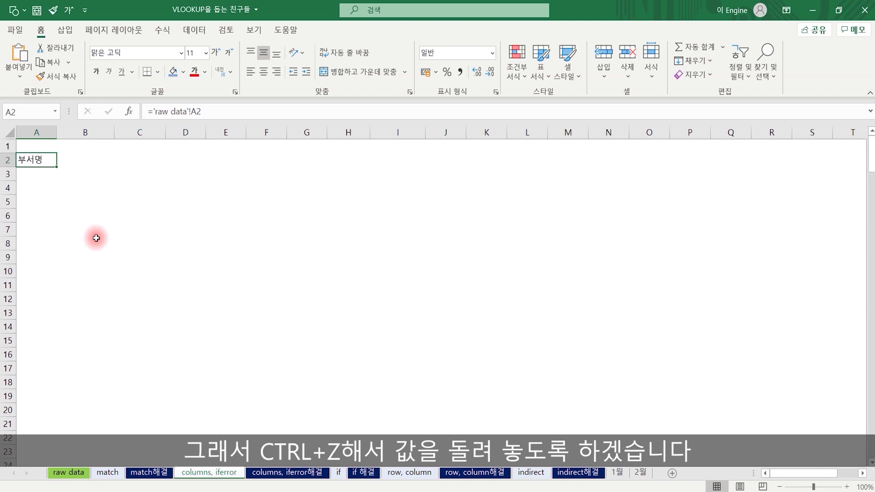
{"action": "key", "text": "Delete"}
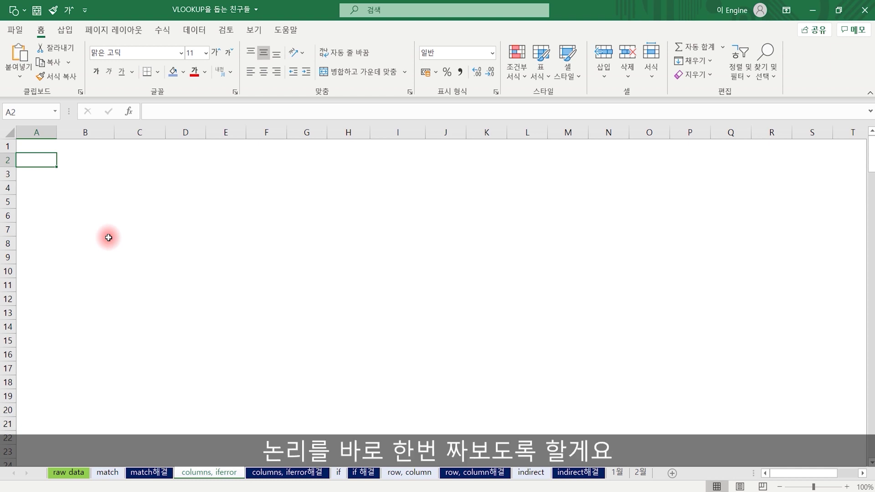
Start a VLOOKUP in A2 with the column-locked lookup value 'raw data'!$A2
{"action": "type", "text": "="}
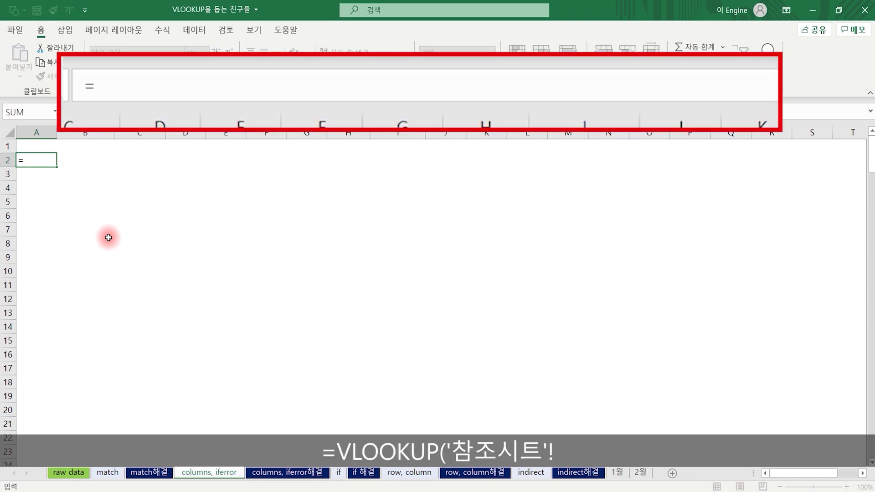
{"action": "type", "text": "VLOOKUP("}
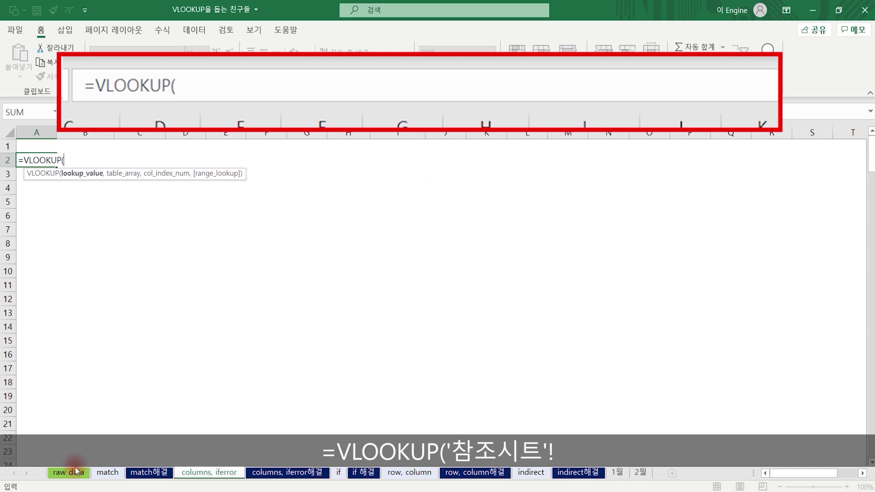
{"action": "left_click", "coordinate": [70, 472]}
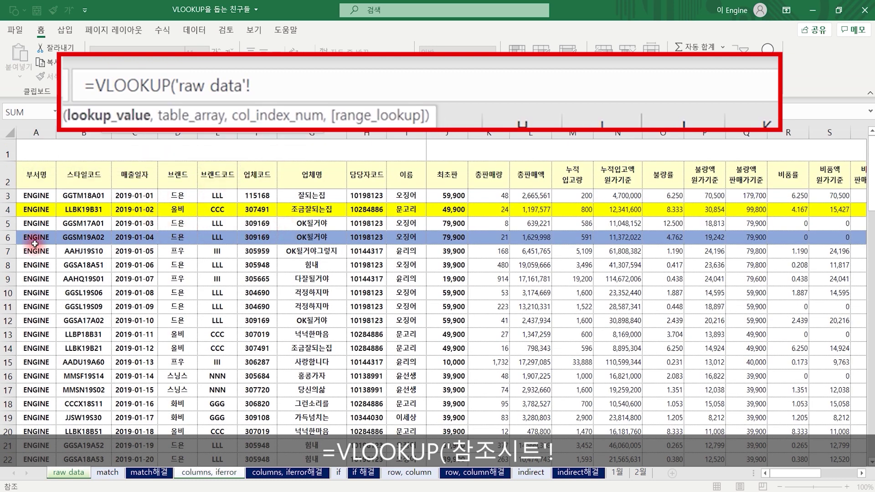
{"action": "left_click", "coordinate": [43, 176]}
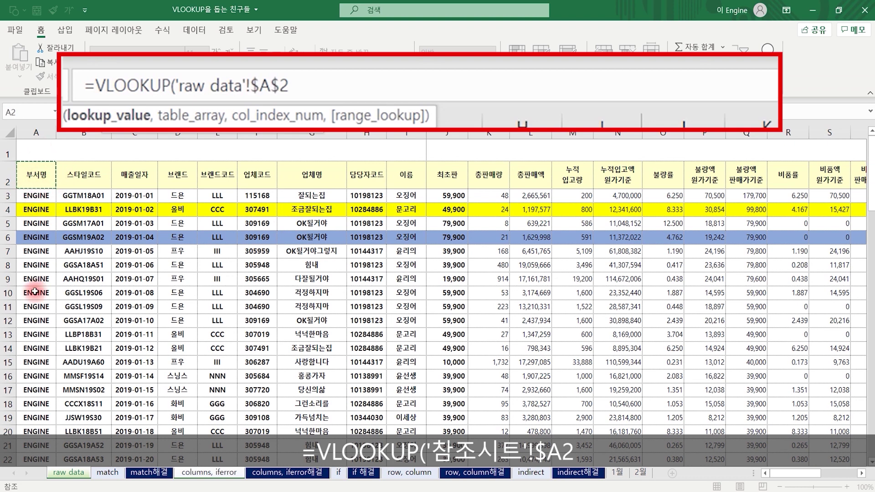
{"action": "key", "text": "F4"}
{"action": "key", "text": "F4"}
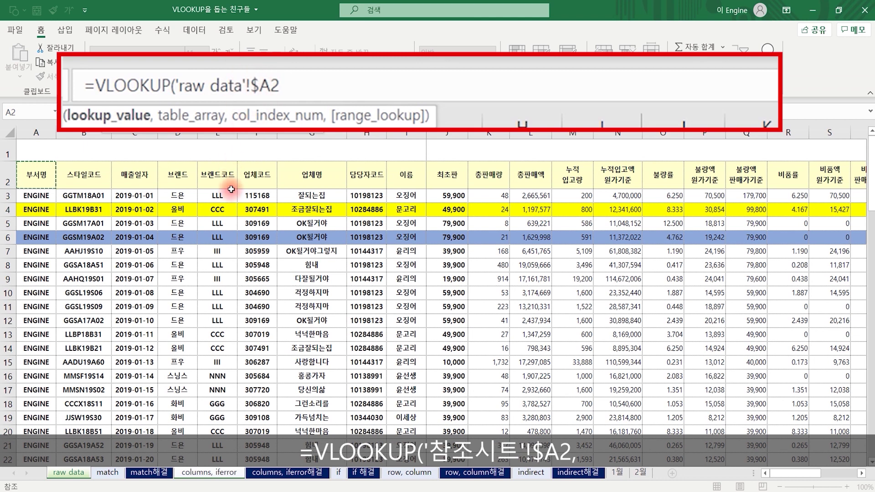
{"action": "type", "text": ","}
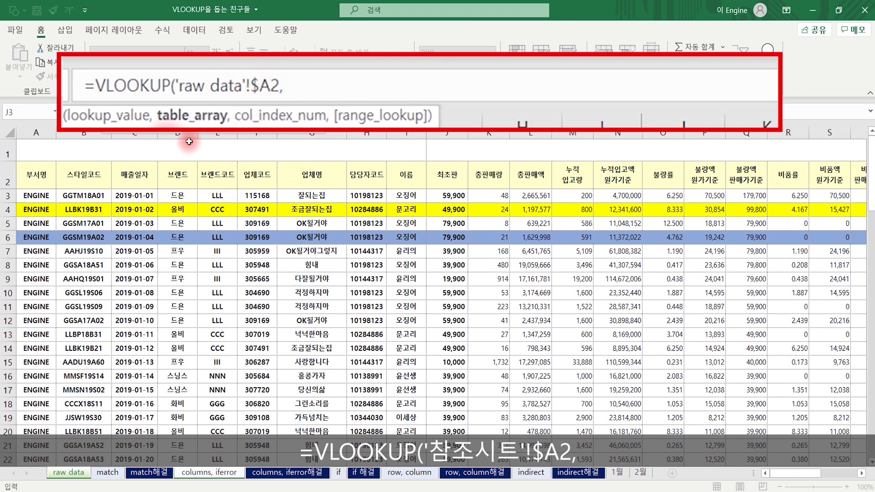
Set the VLOOKUP table array to 'raw data'!A2:Z1000, leaving room for added rows
{"action": "left_click", "coordinate": [39, 180]}
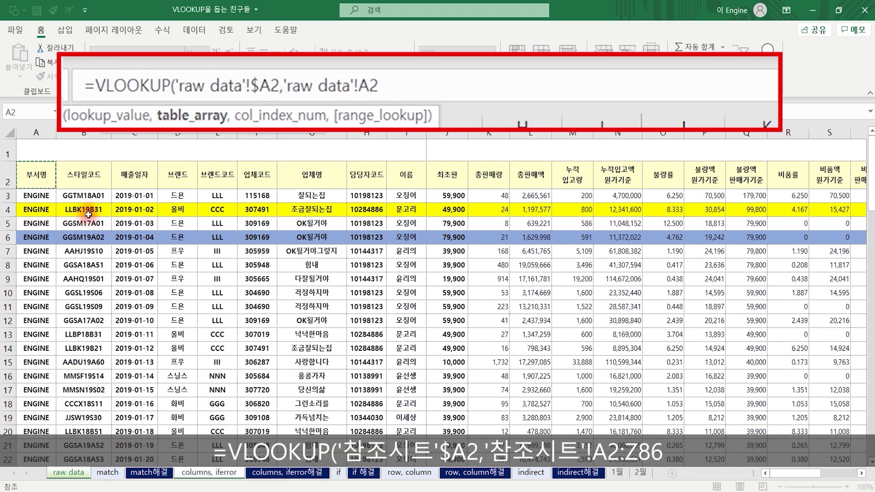
{"action": "key", "text": "ctrl+shift+Right"}
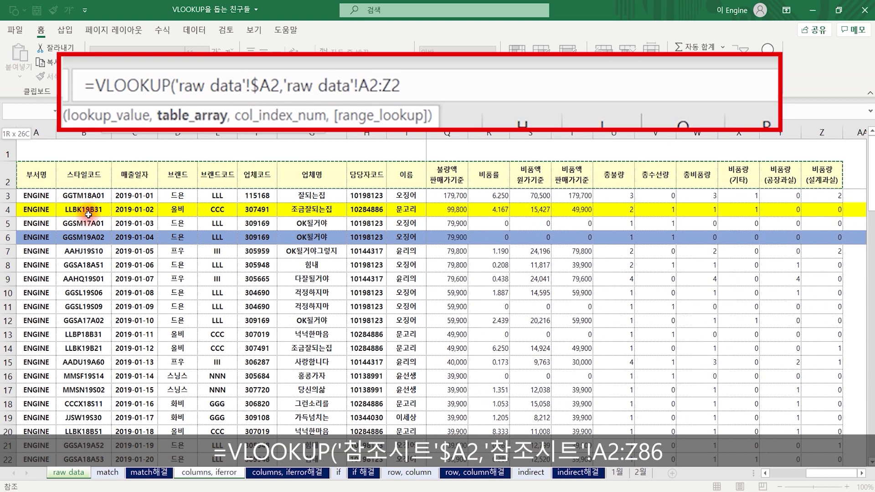
{"action": "key", "text": "ctrl+shift+Down"}
{"action": "scroll", "coordinate": [332, 305], "scroll_direction": "down", "scroll_amount": 2}
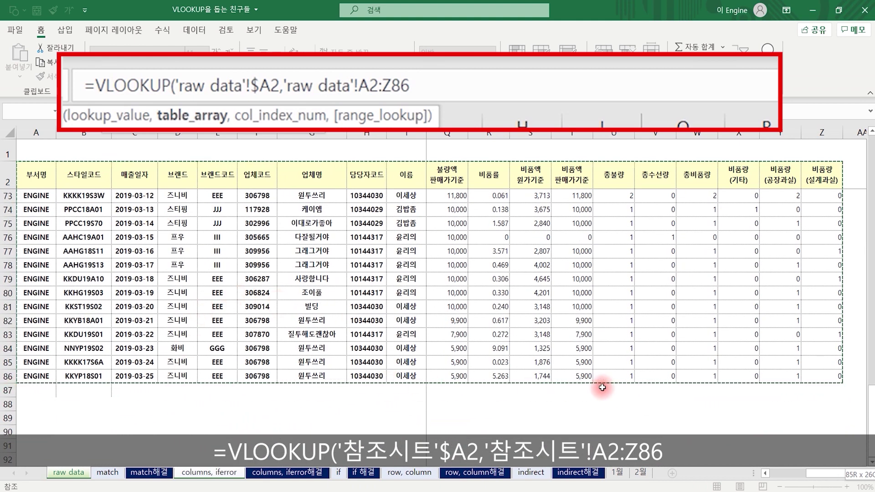
{"action": "left_click_drag", "start_coordinate": [829, 387], "coordinate": [757, 418]}
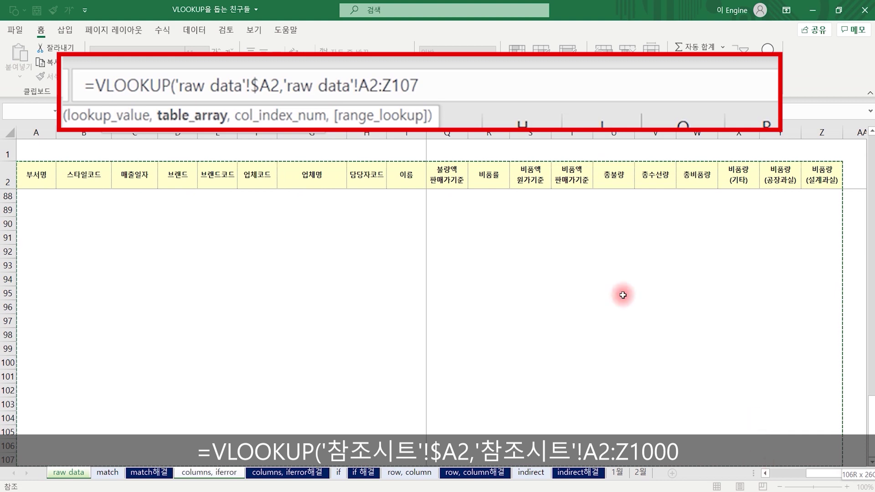
{"action": "left_click", "coordinate": [466, 89]}
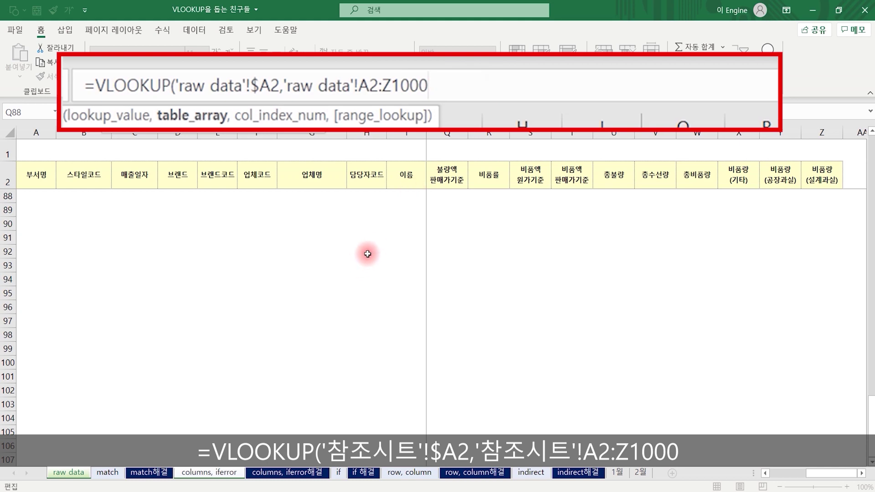
Lock only the columns of the table array so it reads $A2:$Z1000
{"action": "left_click_drag", "start_coordinate": [870, 427], "coordinate": [869, 165]}
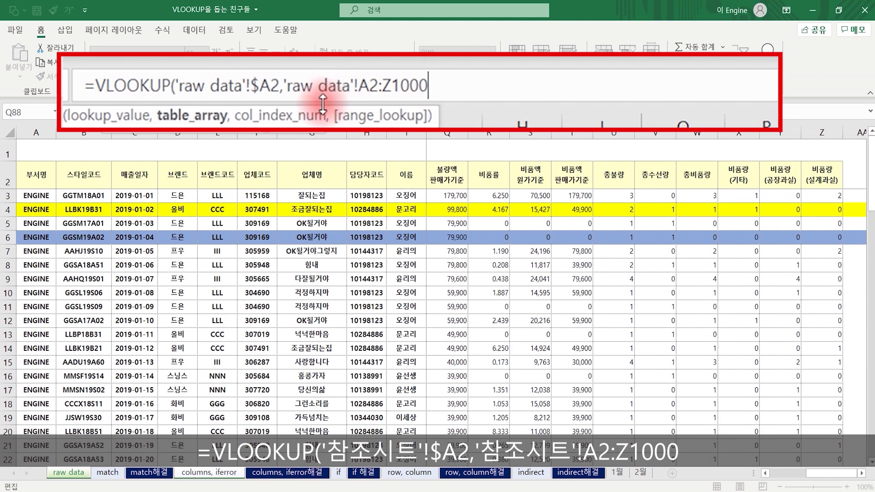
{"action": "left_click_drag", "start_coordinate": [440, 87], "coordinate": [369, 91]}
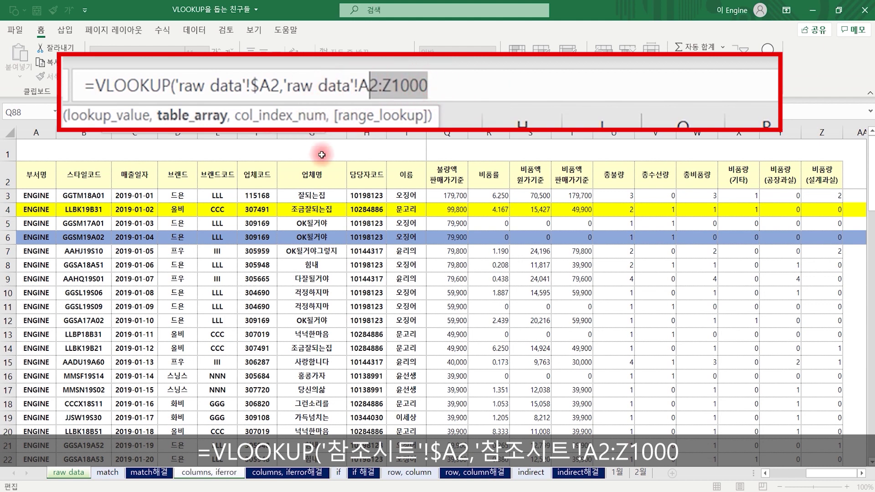
{"action": "key", "text": "F4"}
{"action": "key", "text": "F4"}
{"action": "key", "text": "F4"}
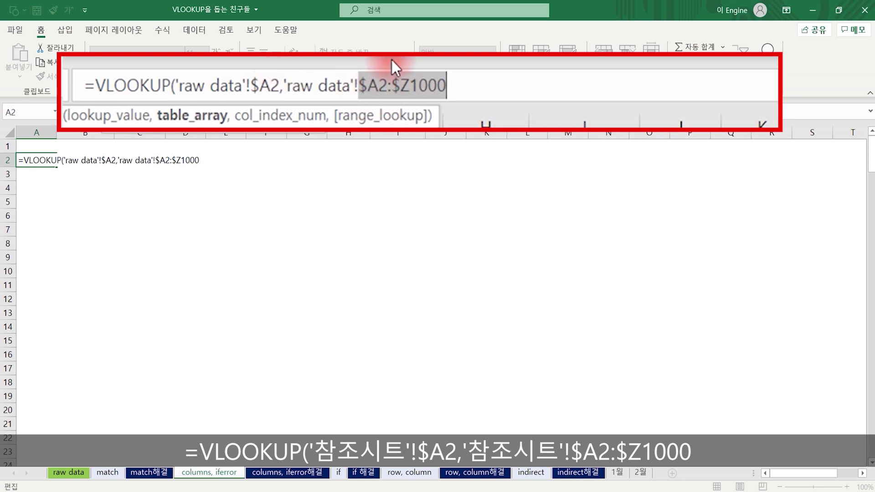
{"action": "left_click", "coordinate": [378, 85]}
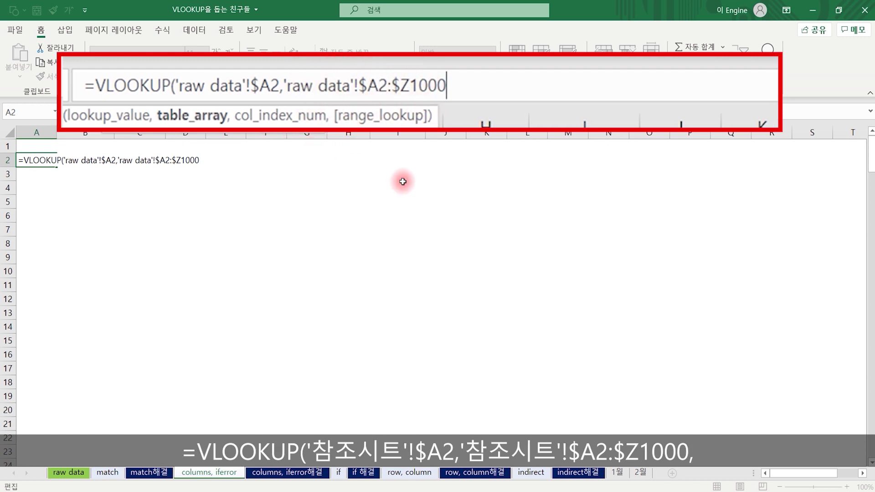
Use COLUMNS('columns, iferror'!$A$1:A1) as the VLOOKUP column index, anchoring only the first A1
{"action": "type", "text": ",col"}
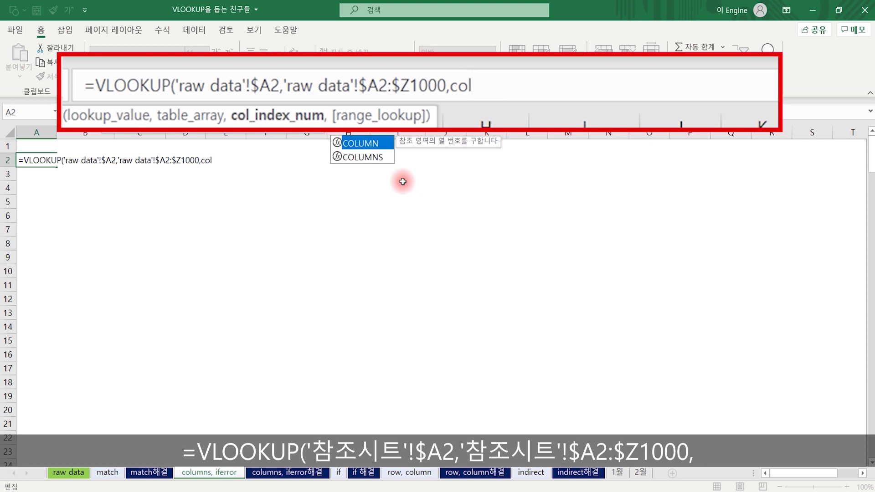
{"action": "key", "text": "Tab"}
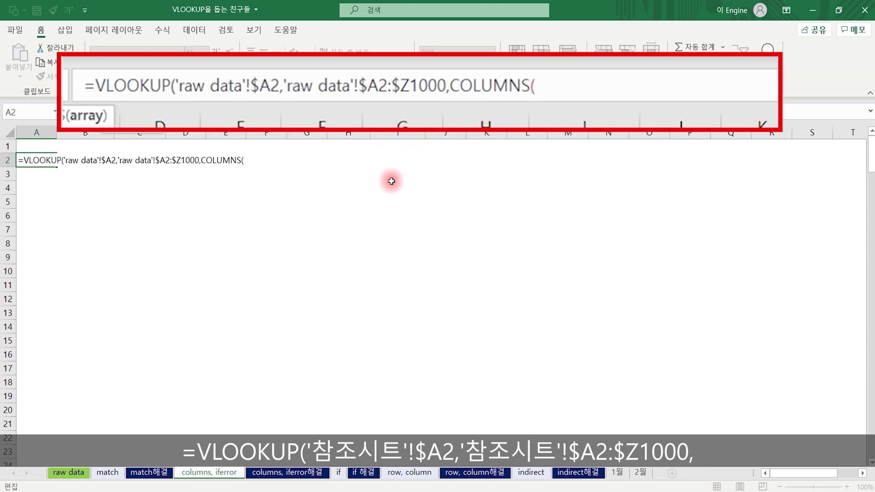
{"action": "left_click", "coordinate": [43, 146]}
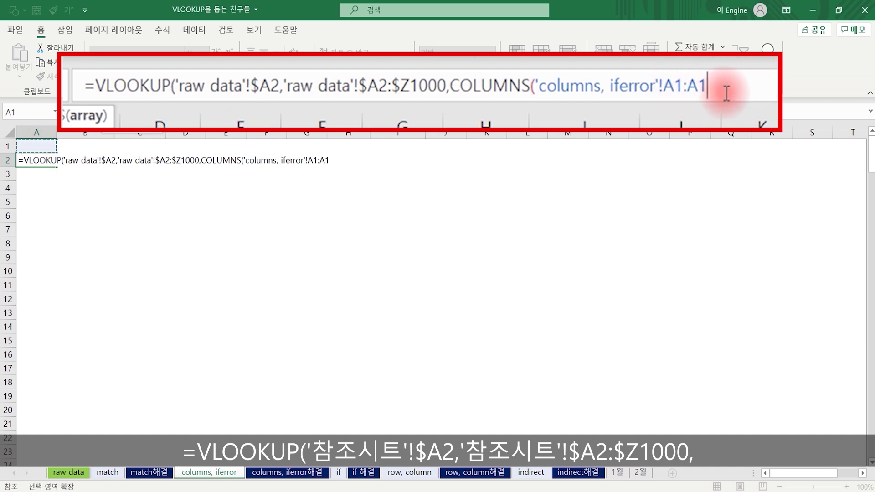
{"action": "left_click", "coordinate": [674, 85]}
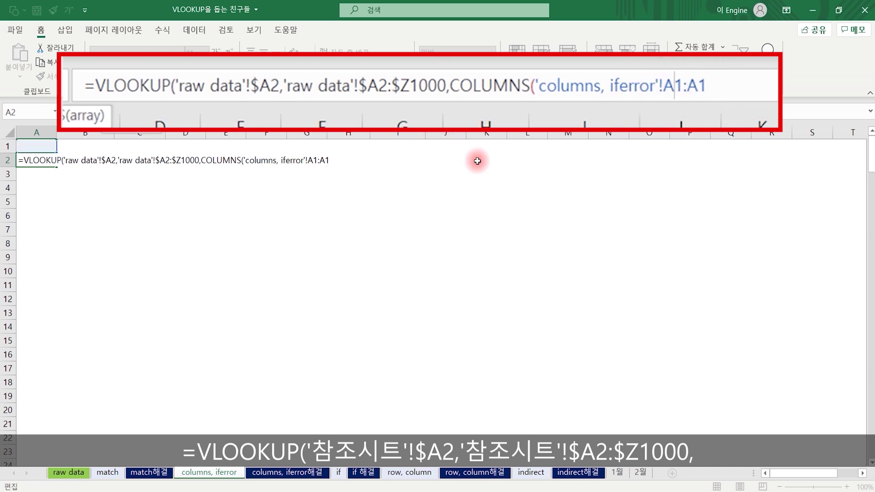
{"action": "key", "text": "F4"}
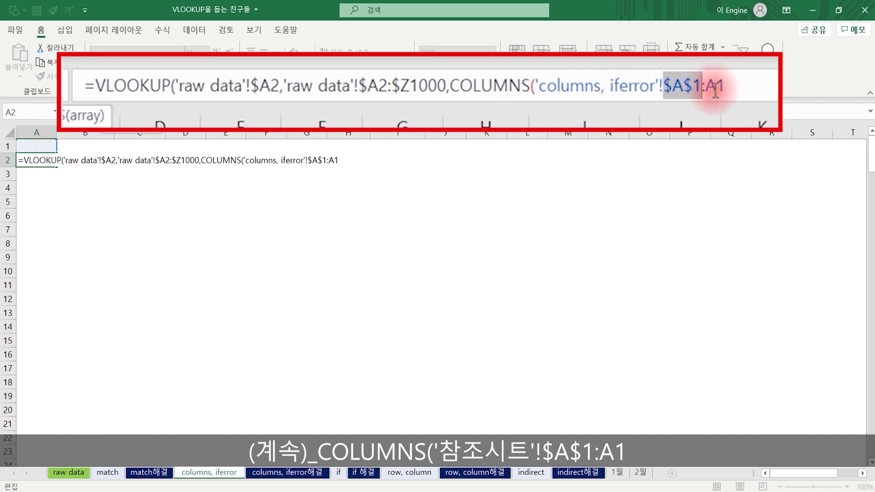
{"action": "left_click", "coordinate": [738, 88]}
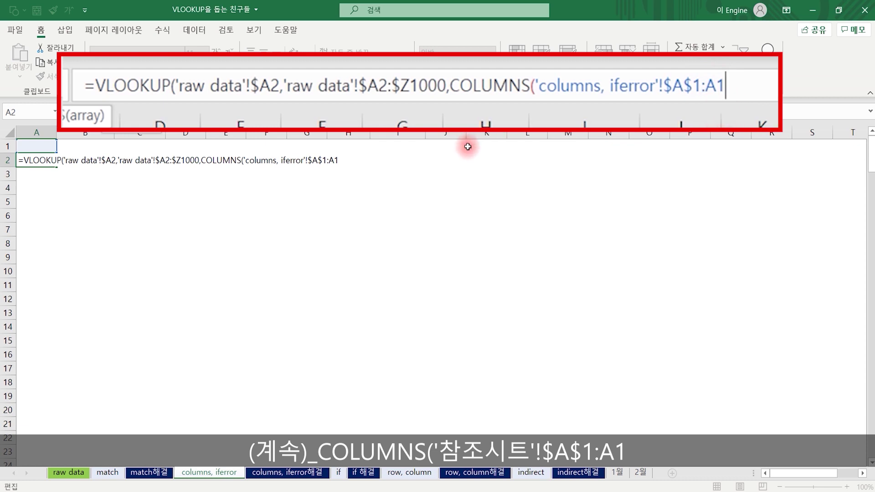
{"action": "type", "text": ")"}
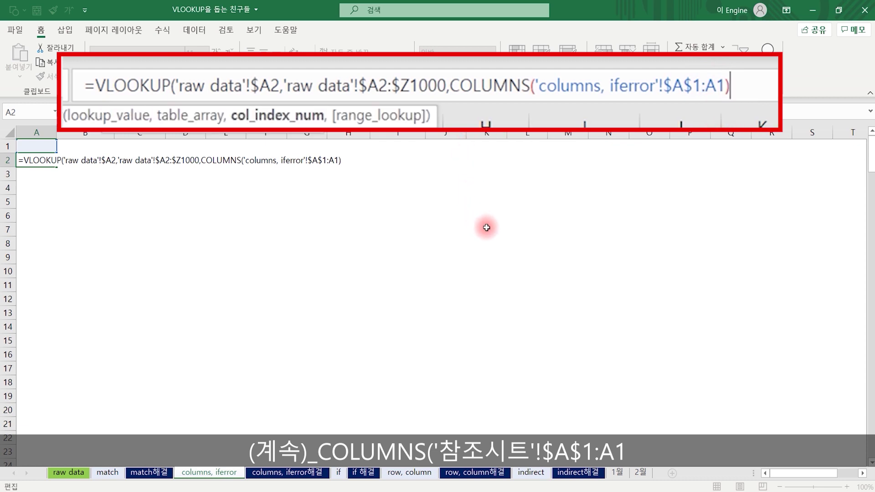
Finish the VLOOKUP formula in A2 with the exact-match argument 0
{"action": "type", "text": ","}
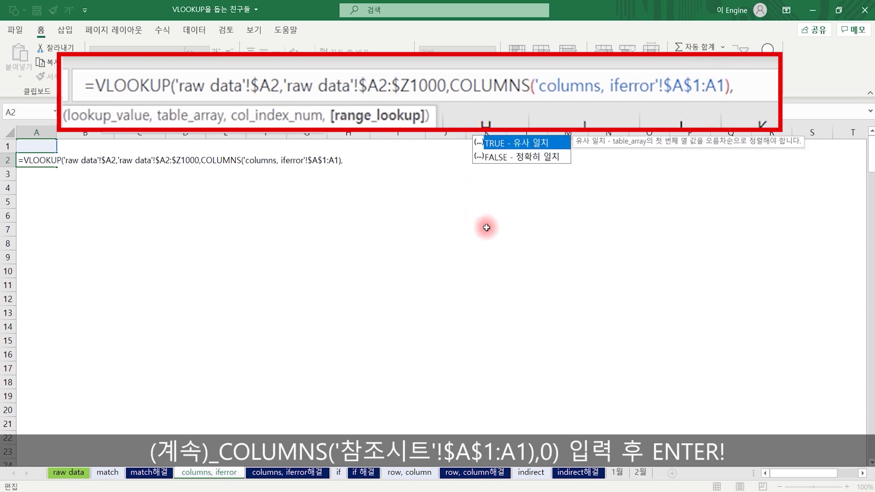
{"action": "type", "text": "0)"}
{"action": "key", "text": "Return"}
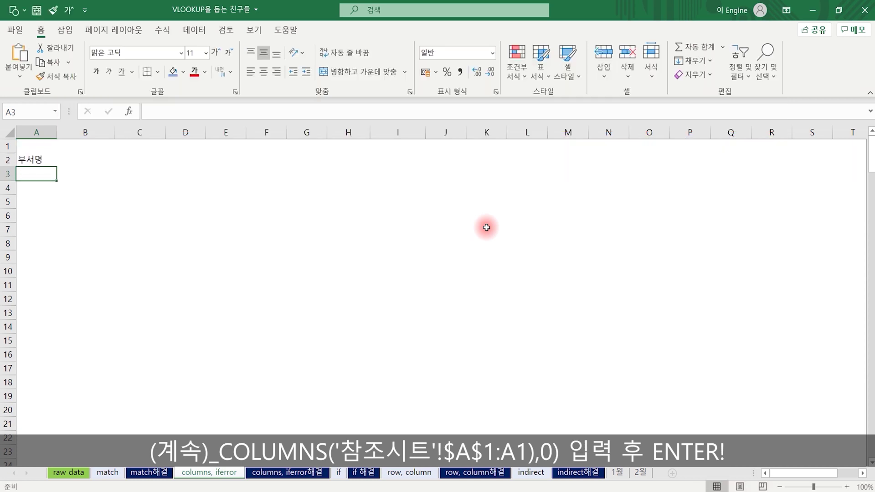
Fill the VLOOKUP formula in A2 down column A through row 182
{"action": "key", "text": "Up"}
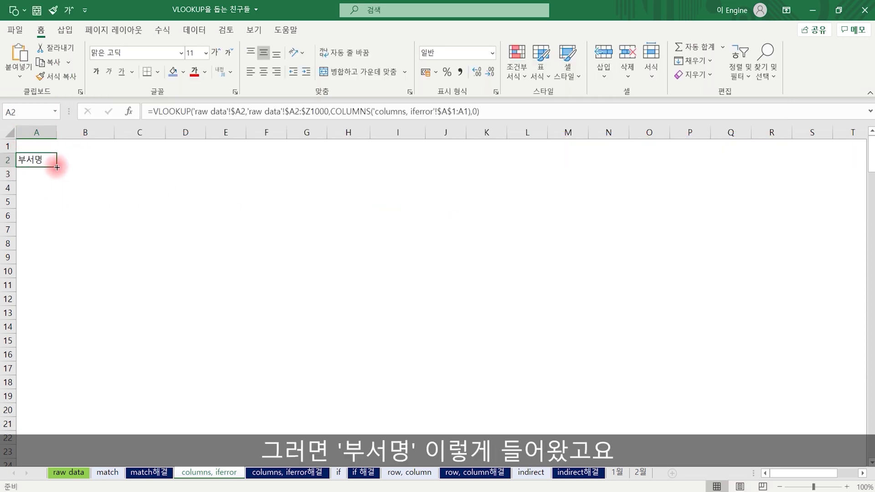
{"action": "left_click_drag", "start_coordinate": [56, 167], "coordinate": [58, 276]}
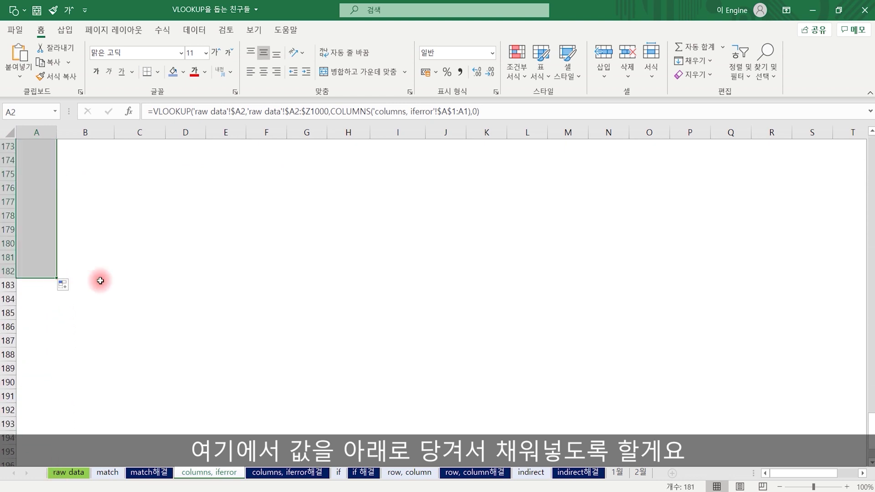
{"action": "scroll", "coordinate": [117, 268], "scroll_direction": "up", "scroll_amount": 20}
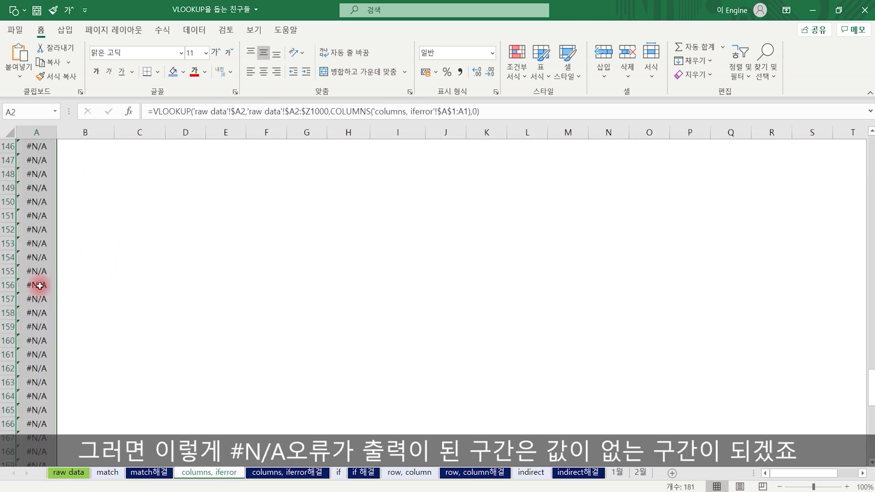
{"action": "scroll", "coordinate": [51, 246], "scroll_direction": "up", "scroll_amount": 6}
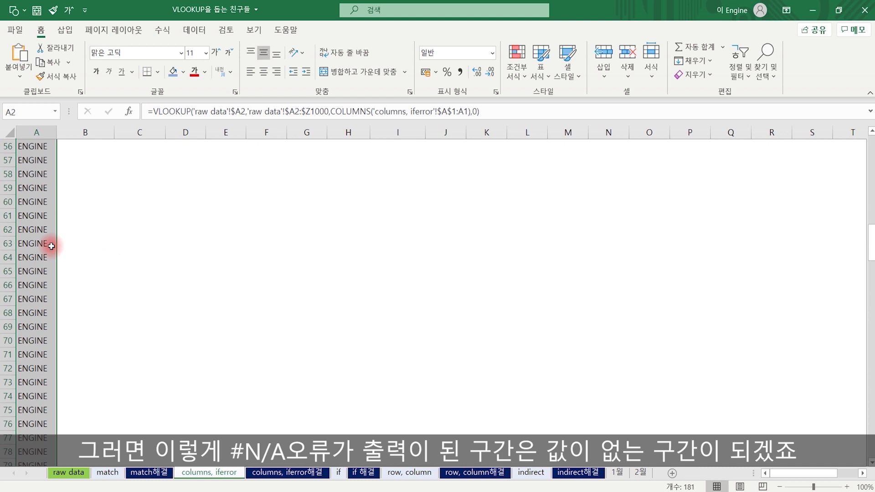
{"action": "scroll", "coordinate": [52, 246], "scroll_direction": "up", "scroll_amount": 18}
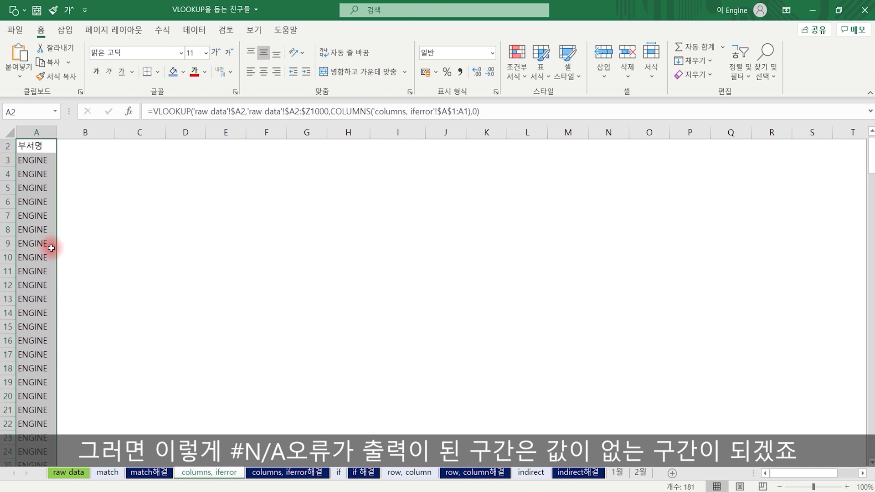
Fill the column A formulas across to column Z for rows 2 to 182
{"action": "scroll", "coordinate": [52, 246], "scroll_direction": "down", "scroll_amount": 20}
{"action": "scroll", "coordinate": [58, 348], "scroll_direction": "down", "scroll_amount": 13}
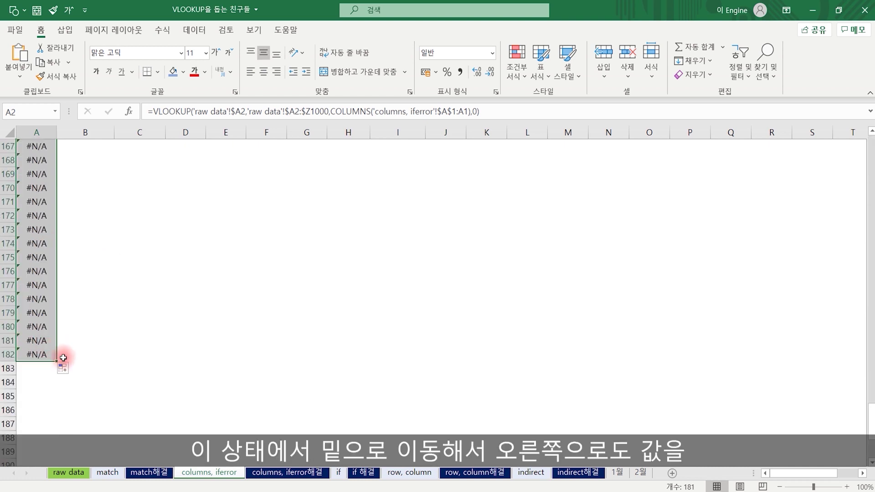
{"action": "left_click_drag", "start_coordinate": [55, 361], "coordinate": [803, 359]}
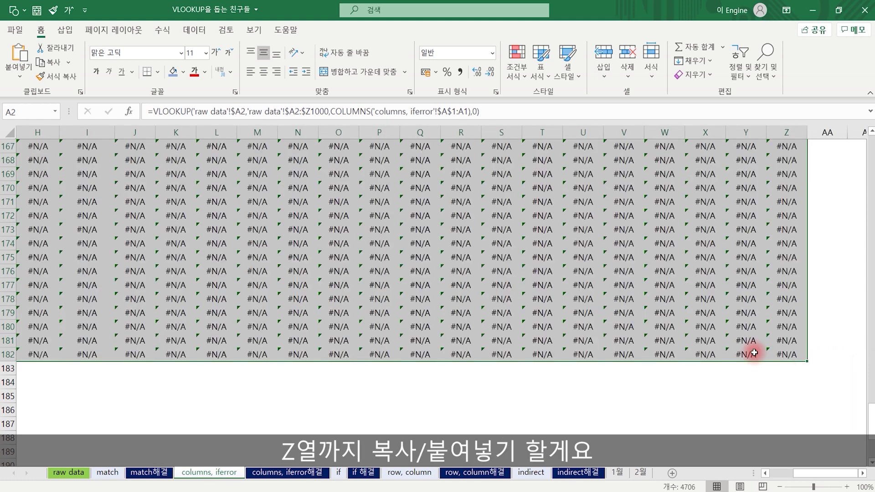
Wrap the VLOOKUP formula in IFERROR with "" as the error value throughout the selected range A2:Z182
{"action": "scroll", "coordinate": [774, 354], "scroll_direction": "up", "scroll_amount": 20}
{"action": "scroll", "coordinate": [751, 352], "scroll_direction": "up", "scroll_amount": 6}
{"action": "scroll", "coordinate": [751, 352], "scroll_direction": "up", "scroll_amount": 20}
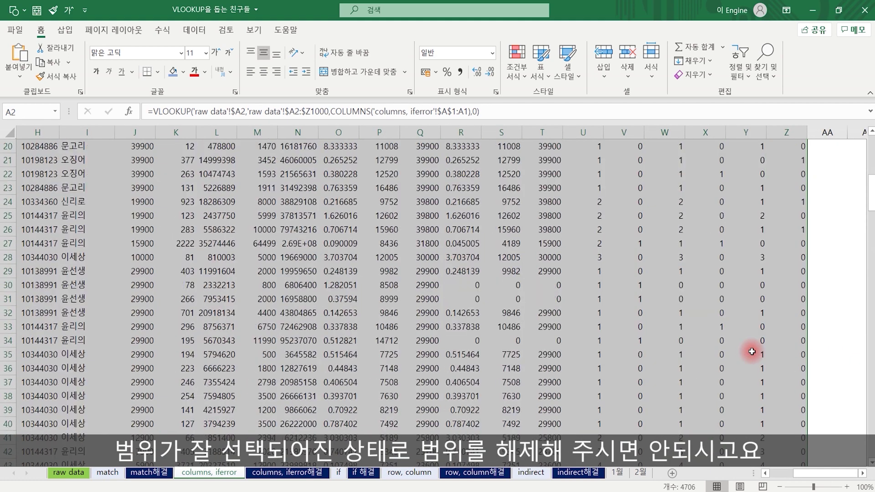
{"action": "left_click_drag", "start_coordinate": [803, 474], "coordinate": [774, 473]}
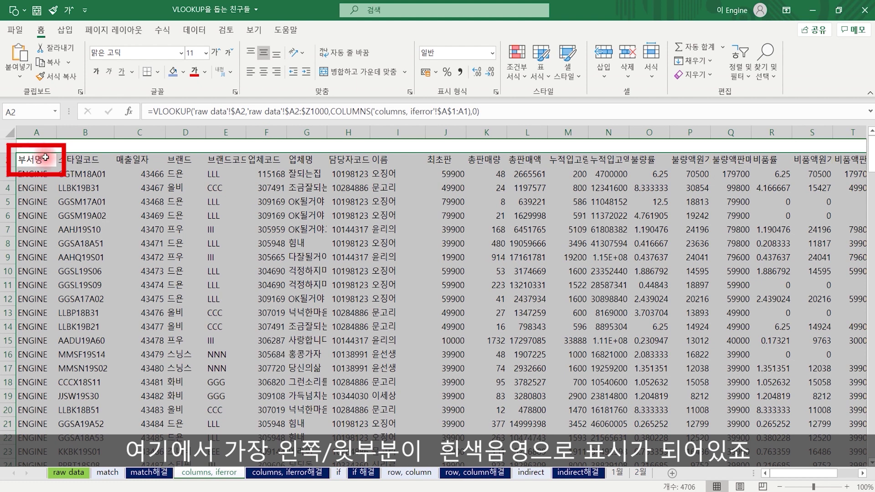
{"action": "left_click", "coordinate": [150, 111]}
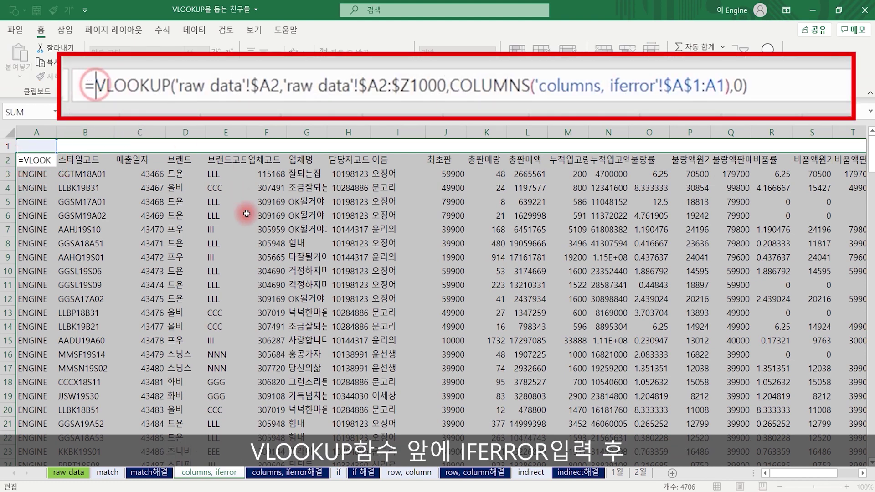
{"action": "type", "text": "IFERROR("}
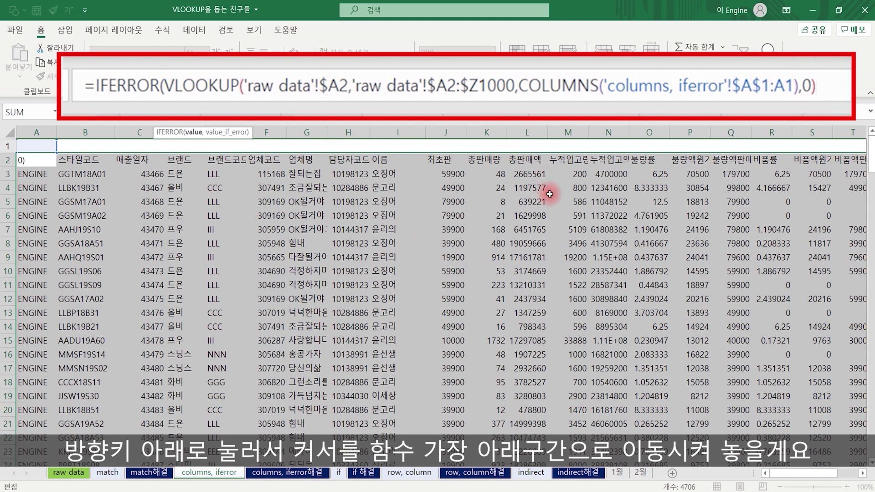
{"action": "type", "text": ","}
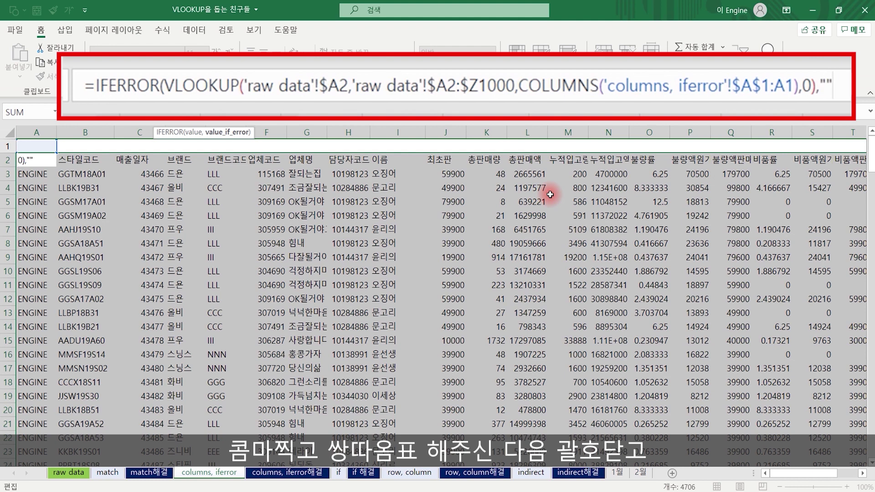
{"action": "type", "text": "\"\")"}
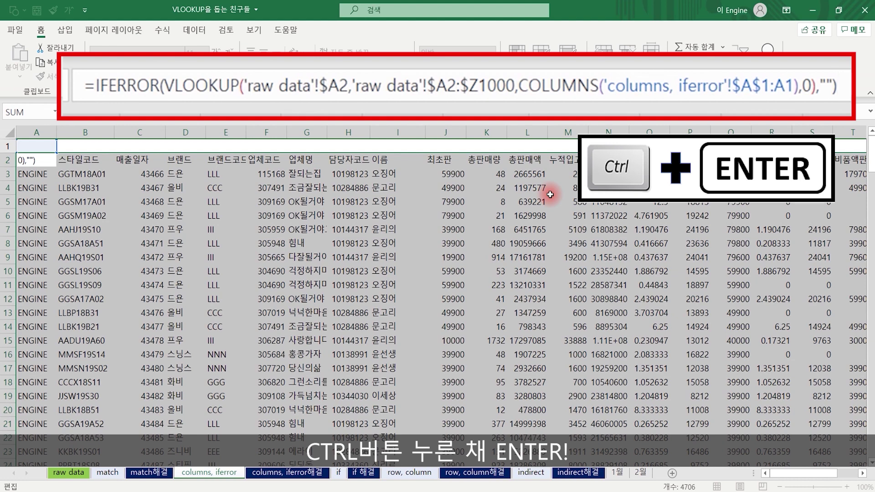
{"action": "key", "text": "ctrl+Return"}
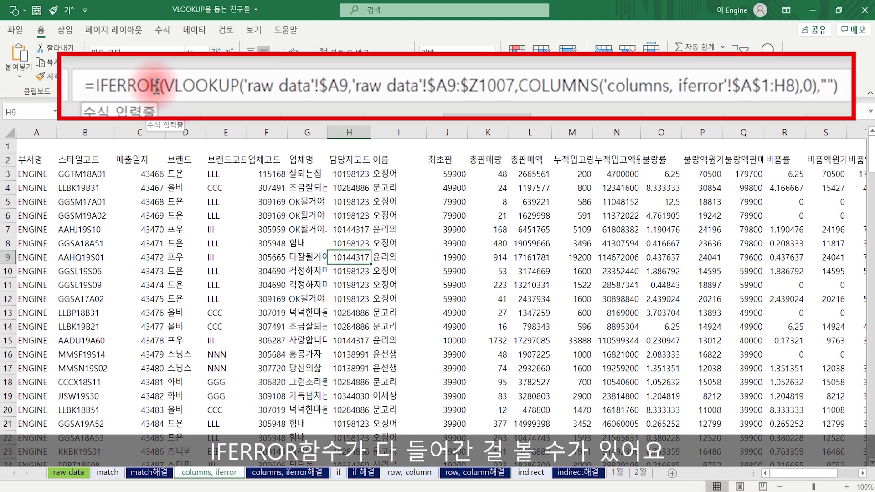
Check the formulas in several populated cells and in the blank-looking cells down to row 182
{"action": "left_click", "coordinate": [419, 281]}
{"action": "left_click", "coordinate": [582, 297]}
{"action": "left_click", "coordinate": [314, 340]}
{"action": "left_click", "coordinate": [105, 299]}
{"action": "scroll", "coordinate": [123, 297], "scroll_direction": "down", "scroll_amount": 20}
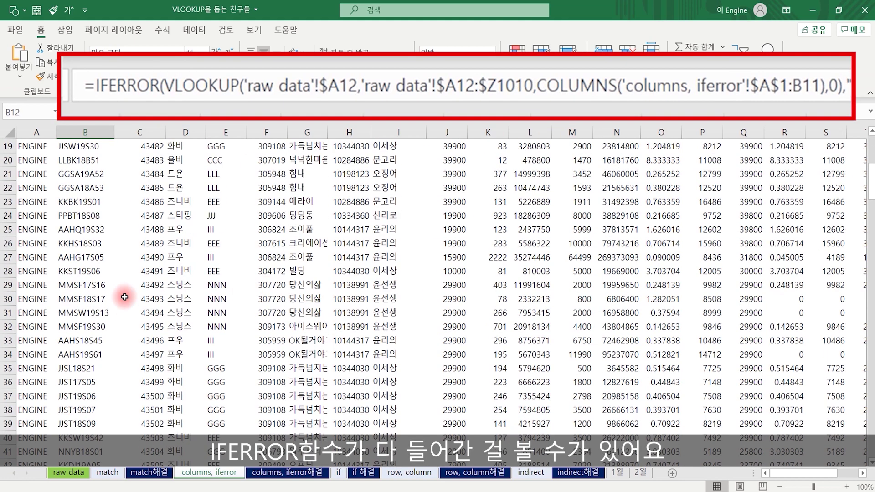
{"action": "left_click", "coordinate": [60, 303]}
{"action": "scroll", "coordinate": [220, 322], "scroll_direction": "up", "scroll_amount": 4}
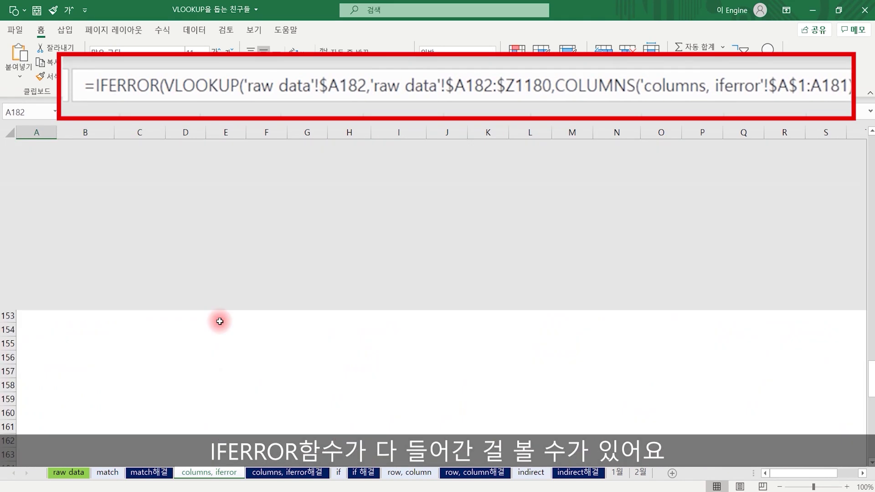
{"action": "scroll", "coordinate": [219, 322], "scroll_direction": "down", "scroll_amount": 9}
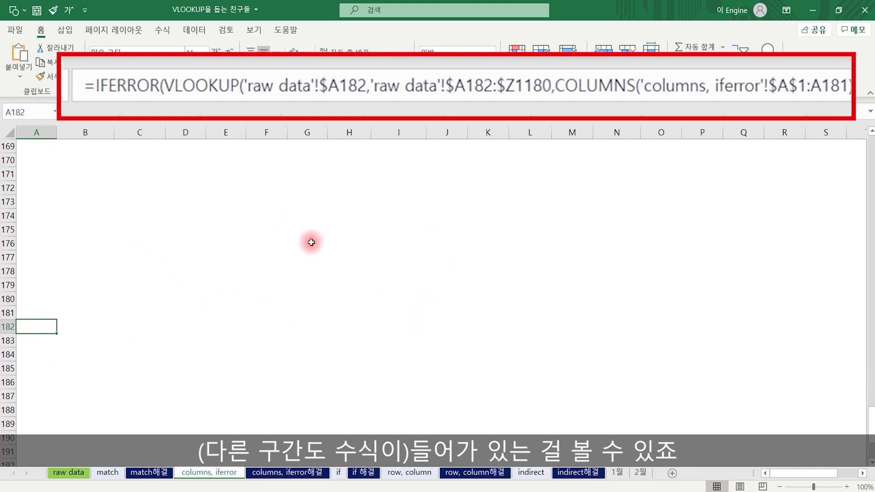
{"action": "left_click", "coordinate": [660, 243]}
{"action": "left_click", "coordinate": [451, 201]}
{"action": "left_click", "coordinate": [188, 258]}
Copy the formulas in row 181, columns A to Z, and paste them down through row 210
{"action": "left_click", "coordinate": [39, 309]}
{"action": "key", "text": "ctrl+v"}
{"action": "key", "text": "ctrl+c"}
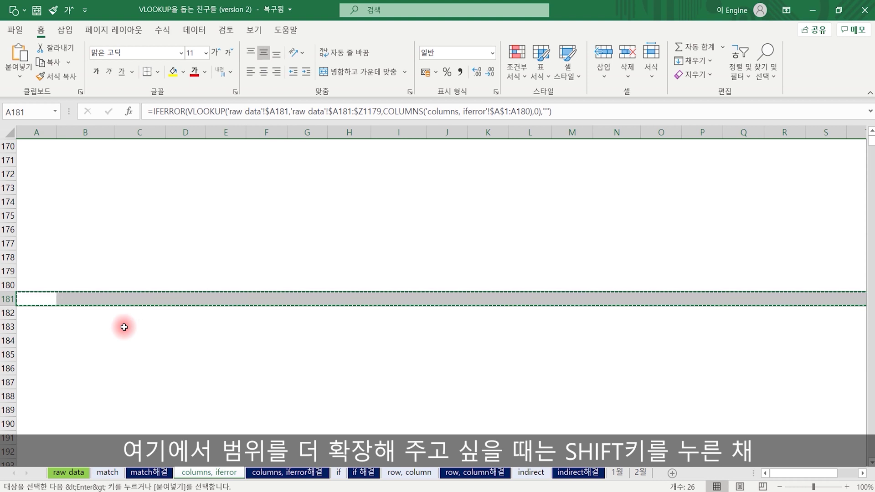
{"action": "key", "text": "shift+Down"}
{"action": "key", "text": "shift+Down"}
{"action": "key", "text": "shift+Down"}
{"action": "key", "text": "shift+Down"}
{"action": "key", "text": "shift+Down"}
{"action": "key", "text": "shift+Down"}
{"action": "key", "text": "shift+Down"}
{"action": "key", "text": "shift+Down"}
{"action": "key", "text": "shift+Down"}
{"action": "key", "text": "shift+Down"}
{"action": "key", "text": "shift+Down"}
{"action": "key", "text": "shift+Down"}
{"action": "key", "text": "shift+Down"}
{"action": "key", "text": "shift+Down"}
{"action": "key", "text": "shift+Down"}
{"action": "key", "text": "shift+Down"}
{"action": "key", "text": "shift+Down"}
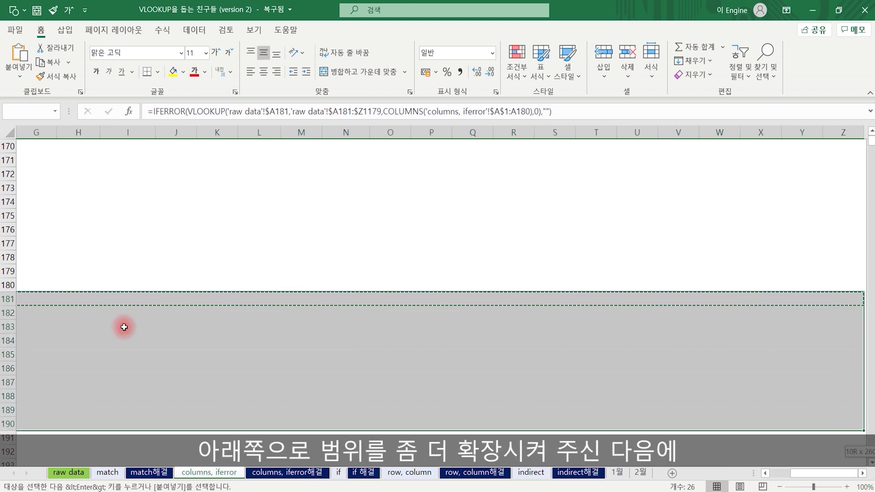
{"action": "key", "text": "shift+Down"}
{"action": "key", "text": "shift+Down"}
{"action": "key", "text": "shift+Down"}
{"action": "key", "text": "shift+Down"}
{"action": "key", "text": "shift+Down"}
{"action": "key", "text": "shift+Down"}
{"action": "key", "text": "shift+Down"}
{"action": "key", "text": "shift+Down"}
{"action": "key", "text": "shift+Down"}
{"action": "key", "text": "shift+Down"}
{"action": "key", "text": "shift+Down"}
{"action": "key", "text": "shift+Down"}
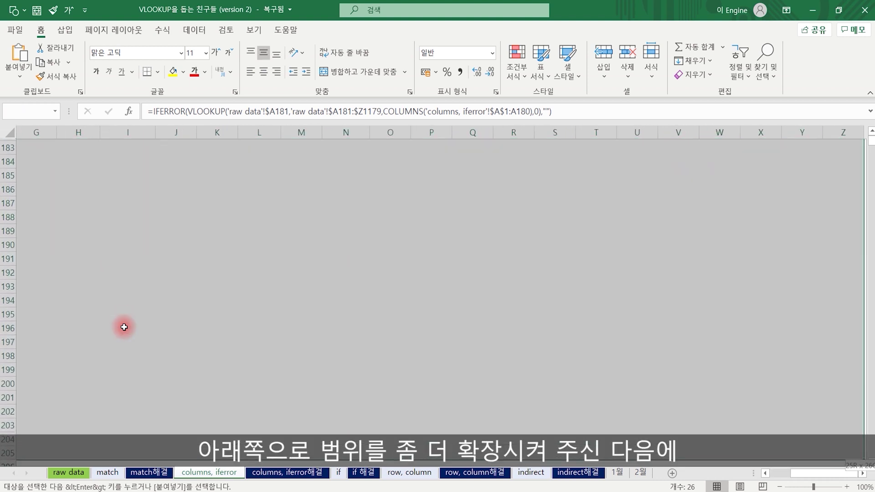
{"action": "key", "text": "ctrl+v"}
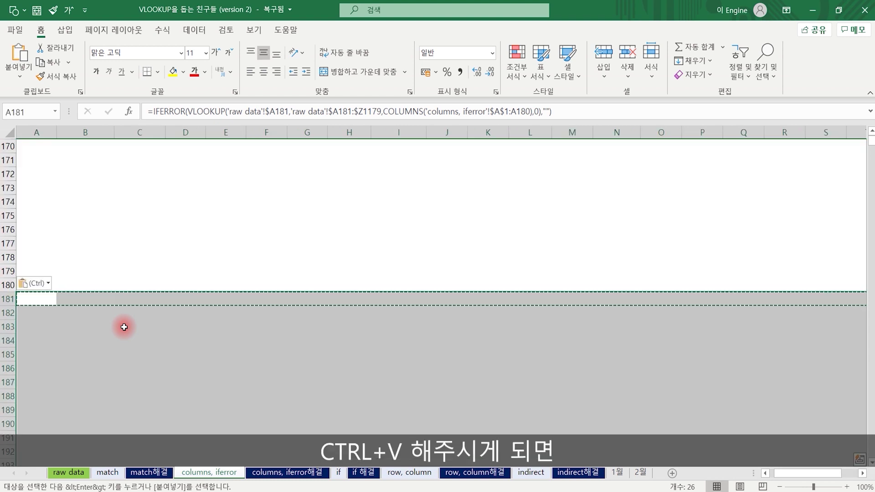
{"action": "scroll", "coordinate": [181, 369], "scroll_direction": "down", "scroll_amount": 14}
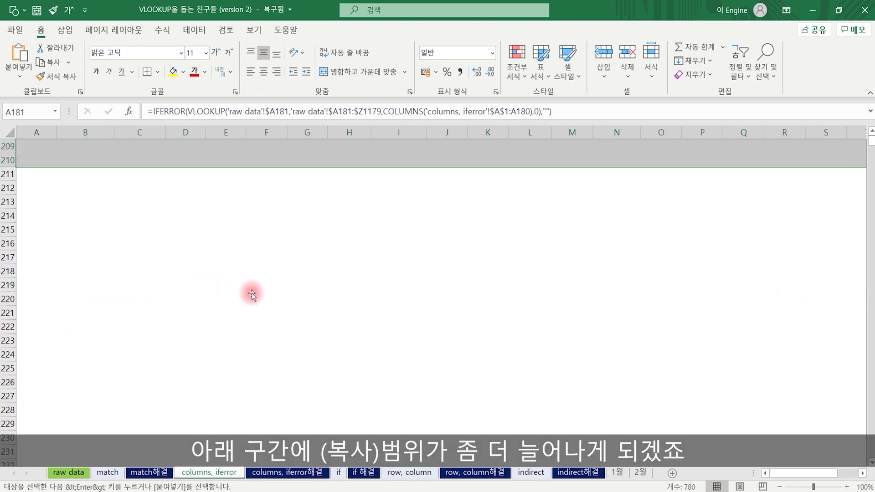
{"action": "scroll", "coordinate": [251, 293], "scroll_direction": "up", "scroll_amount": 6}
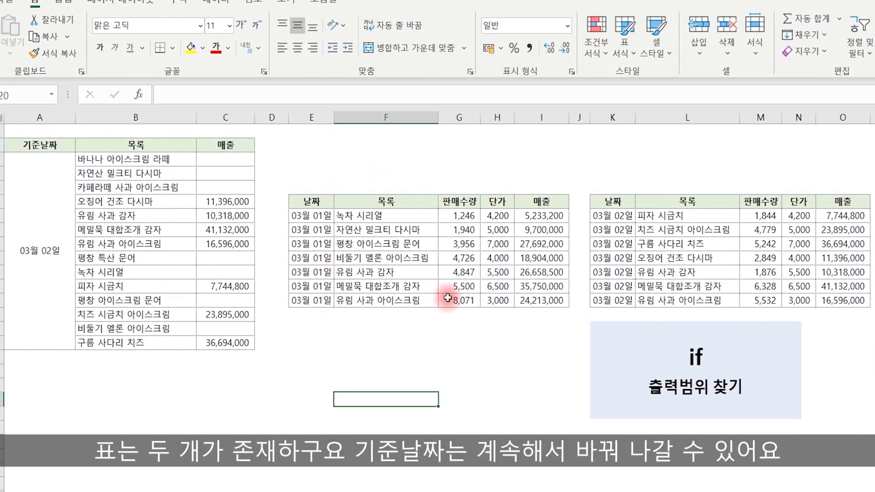
Examine the reference date under 기준날짜 and the two dated sales tables beside it
{"action": "left_click", "coordinate": [37, 248]}
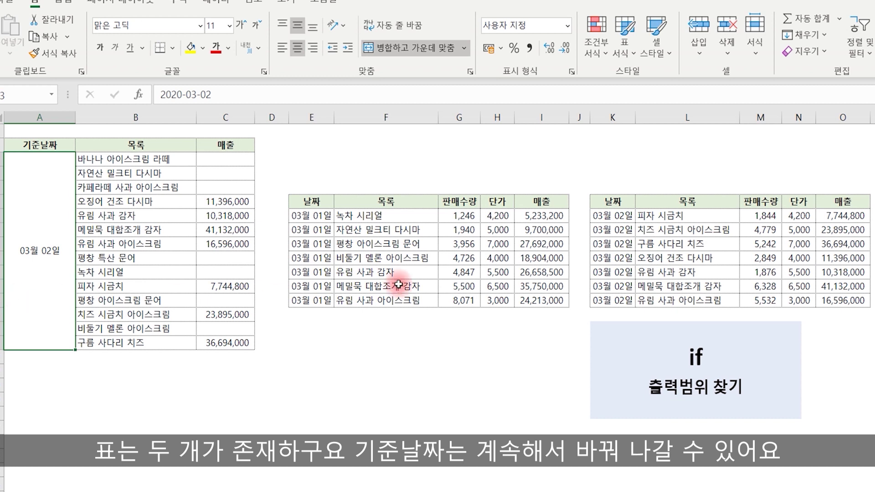
{"action": "left_click", "coordinate": [427, 244]}
{"action": "left_click_drag", "start_coordinate": [310, 342], "coordinate": [567, 430]}
{"action": "left_click_drag", "start_coordinate": [840, 342], "coordinate": [874, 454]}
{"action": "left_click", "coordinate": [874, 399]}
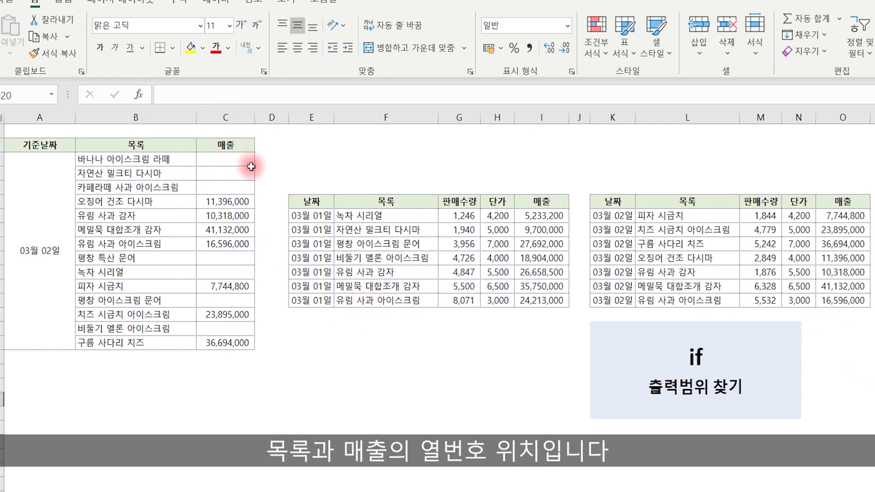
Examine the column order in the 03월 01일 table, counting from 목록 to 매출
{"action": "left_click_drag", "start_coordinate": [397, 201], "coordinate": [403, 300]}
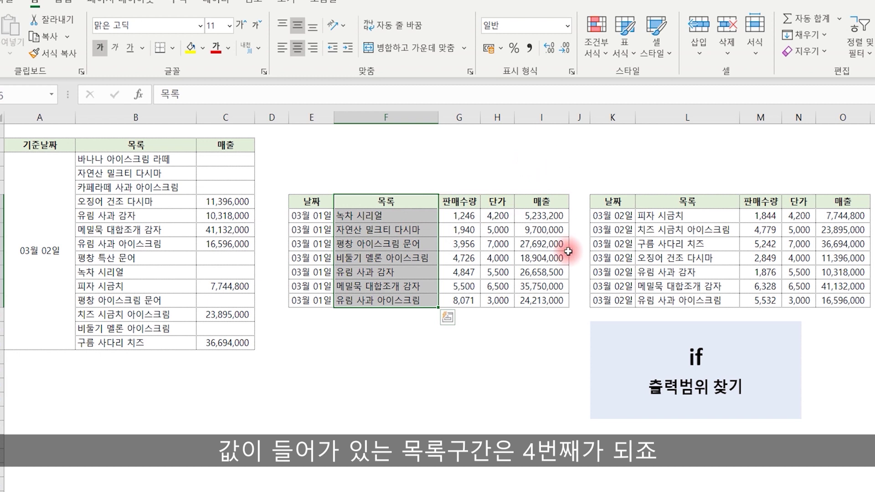
{"action": "left_click_drag", "start_coordinate": [404, 184], "coordinate": [404, 207]}
{"action": "left_click_drag", "start_coordinate": [451, 181], "coordinate": [465, 201]}
{"action": "left_click_drag", "start_coordinate": [485, 182], "coordinate": [484, 204]}
{"action": "mouse_move", "coordinate": [528, 178]}
{"action": "left_mouse_down"}
{"action": "mouse_move", "coordinate": [540, 189]}
{"action": "mouse_move", "coordinate": [536, 200]}
{"action": "left_mouse_up"}
{"action": "mouse_move", "coordinate": [537, 160]}
{"action": "left_mouse_down"}
{"action": "mouse_move", "coordinate": [517, 173]}
{"action": "mouse_move", "coordinate": [542, 204]}
{"action": "mouse_move", "coordinate": [563, 207]}
{"action": "left_mouse_up"}
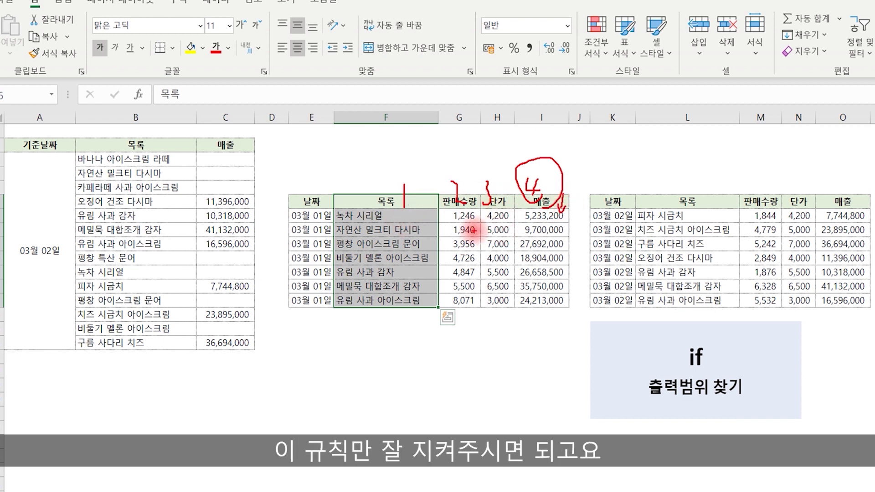
Compare the reference date with the dates and ranges of both tables, and view the formula in C3
{"action": "left_click", "coordinate": [312, 215]}
{"action": "left_click", "coordinate": [55, 228]}
{"action": "left_click", "coordinate": [314, 215]}
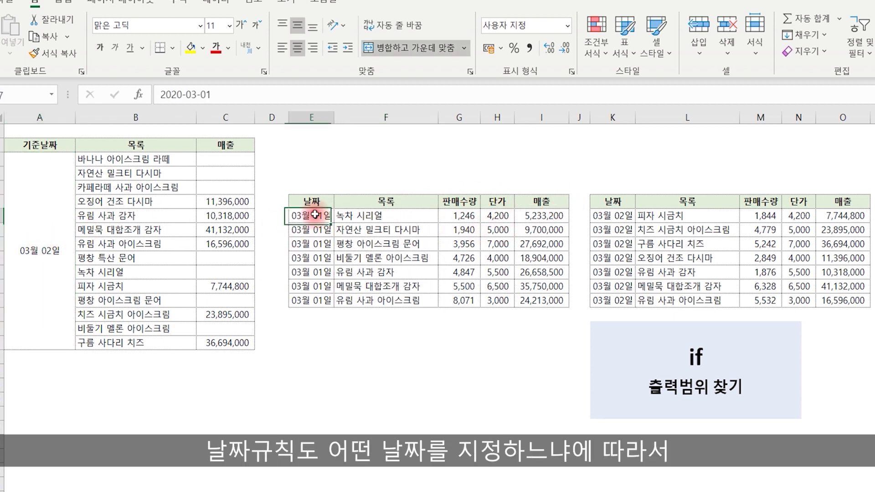
{"action": "left_click", "coordinate": [622, 215]}
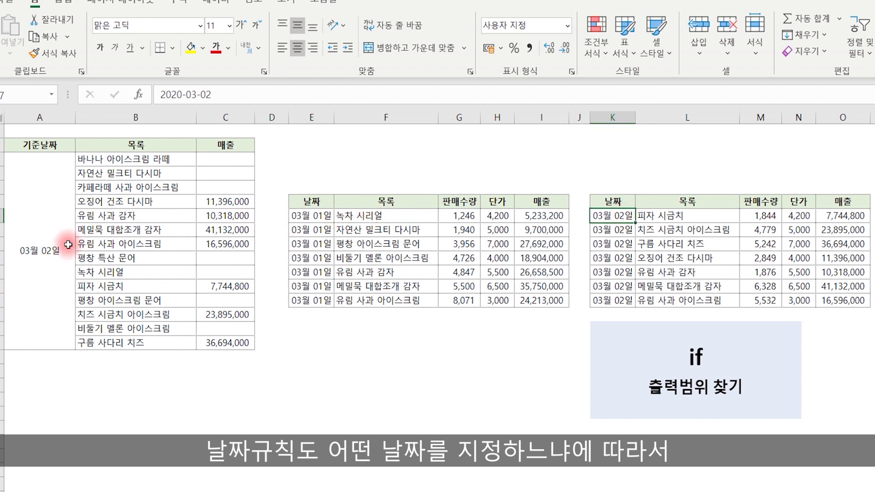
{"action": "left_click_drag", "start_coordinate": [314, 202], "coordinate": [565, 299]}
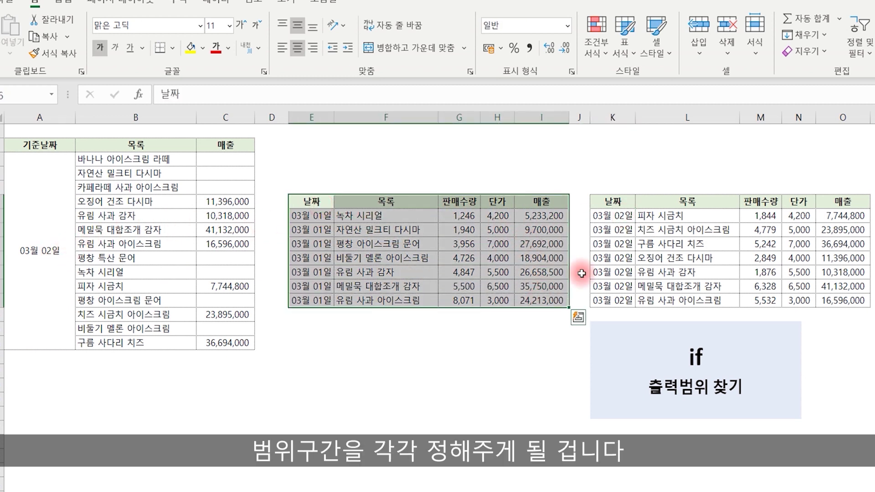
{"action": "left_click_drag", "start_coordinate": [613, 202], "coordinate": [842, 300]}
{"action": "left_click", "coordinate": [761, 272]}
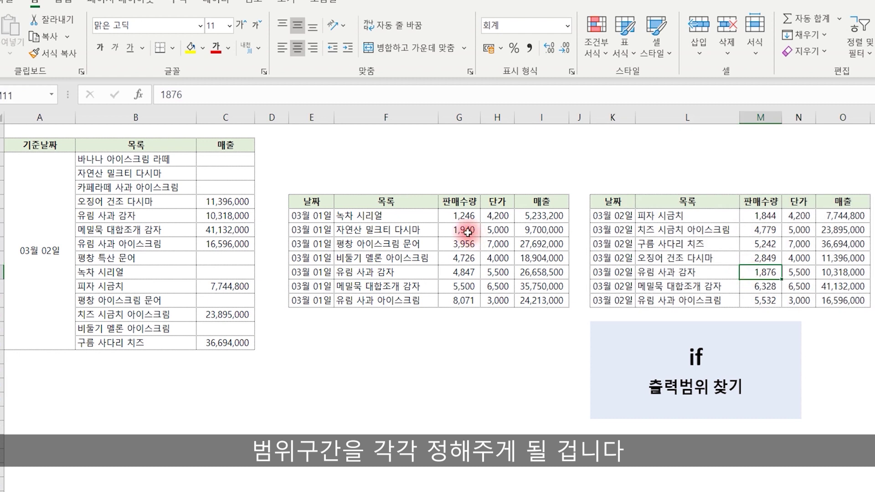
{"action": "left_click", "coordinate": [231, 159]}
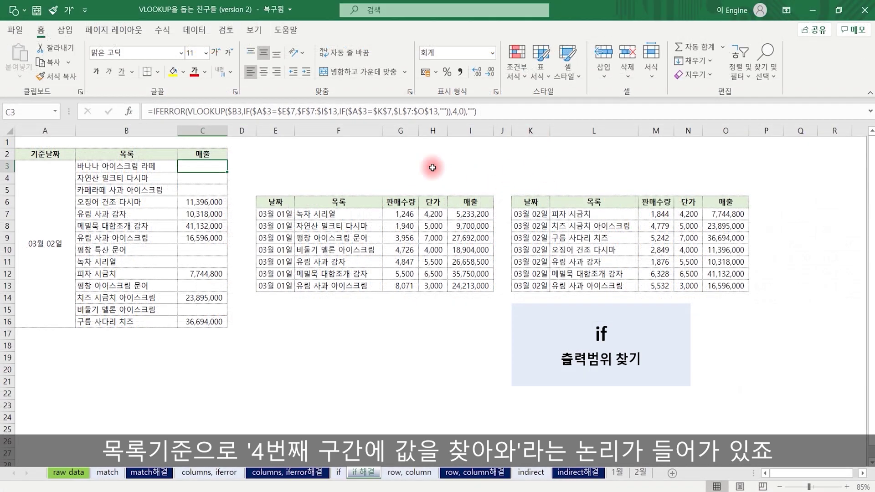
Start a VLOOKUP formula in C3 of the 'if' sheet with $B3 as the lookup value
{"action": "left_click", "coordinate": [343, 473]}
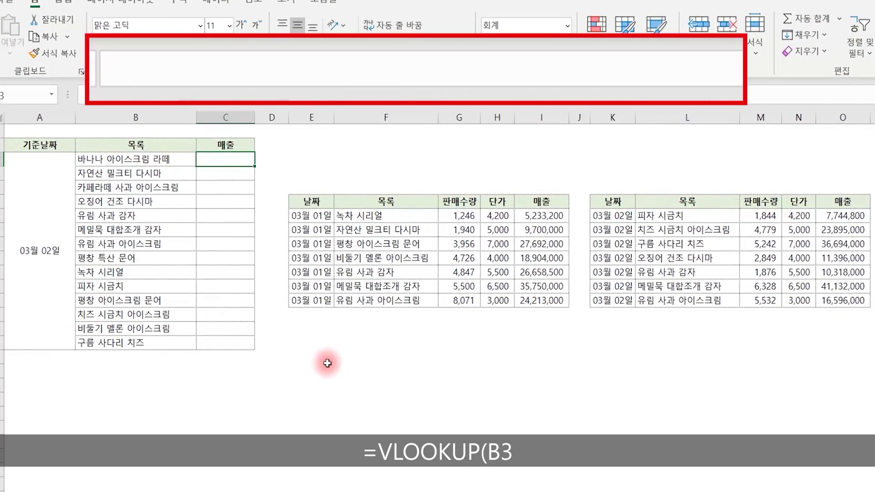
{"action": "type", "text": "=vl"}
{"action": "key", "text": "Tab"}
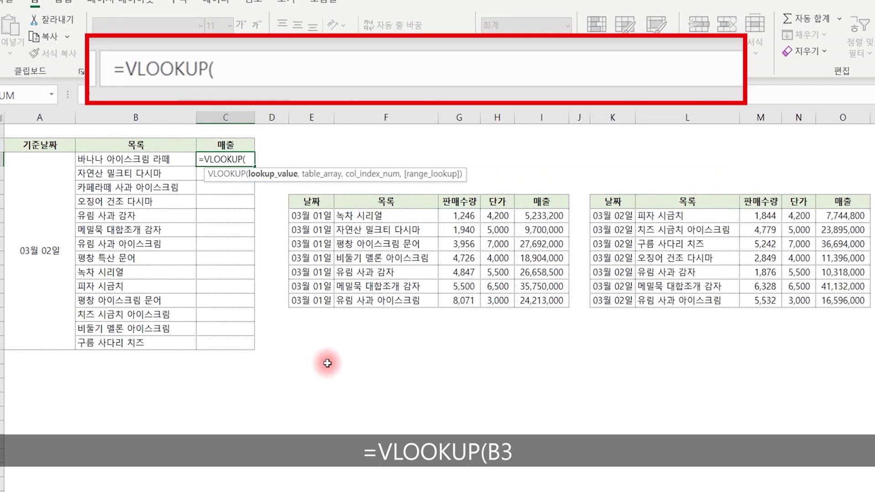
{"action": "left_click", "coordinate": [135, 159]}
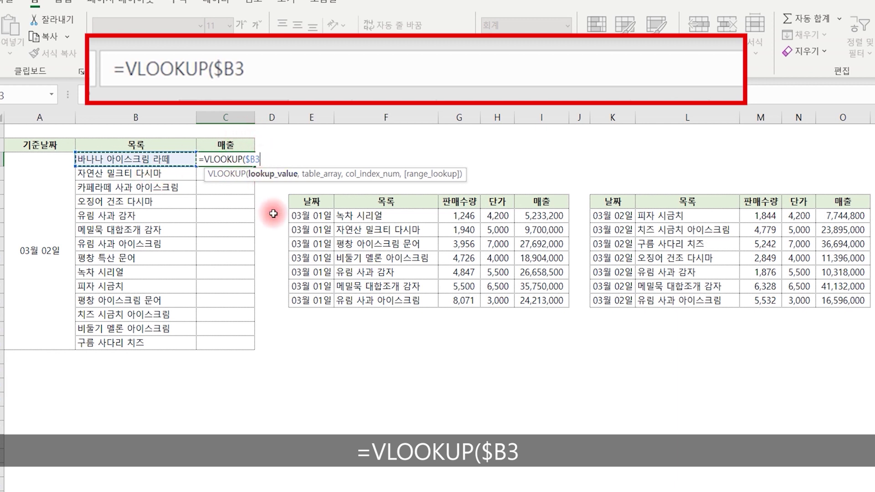
Begin an IF as the VLOOKUP table argument in C3, testing whether A3 equals $E$7
{"action": "type", "text": ","}
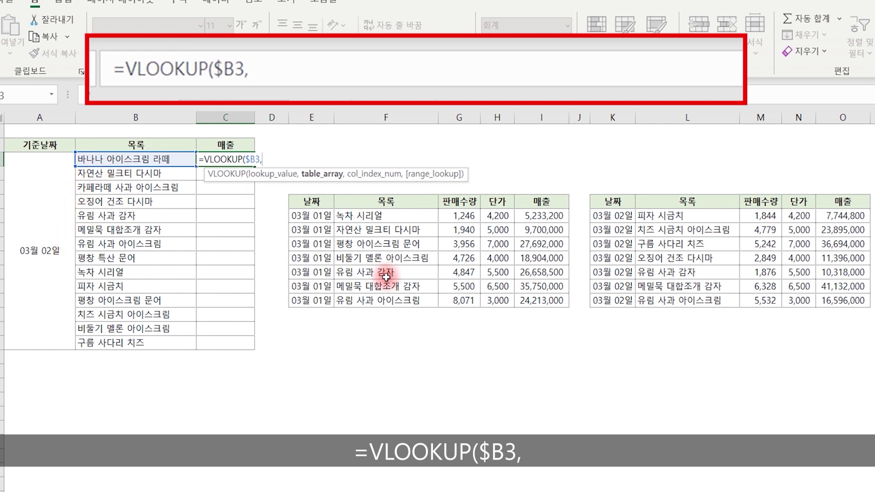
{"action": "type", "text": "if("}
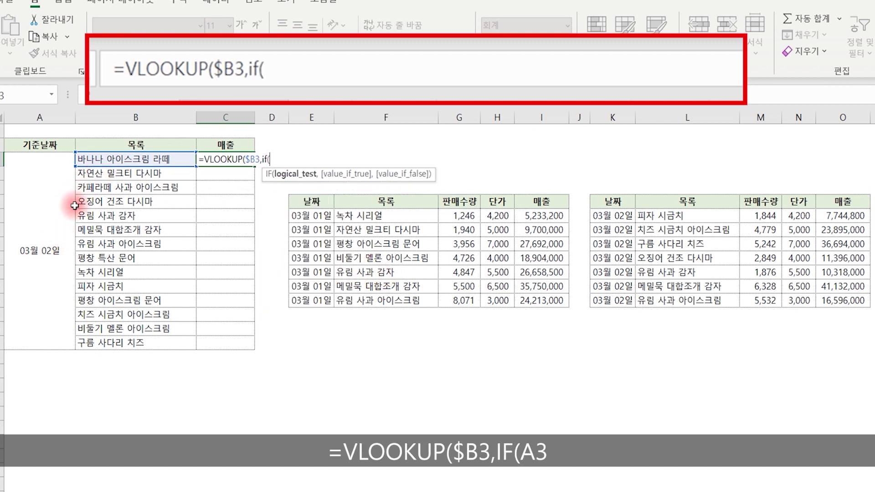
{"action": "left_click", "coordinate": [42, 231]}
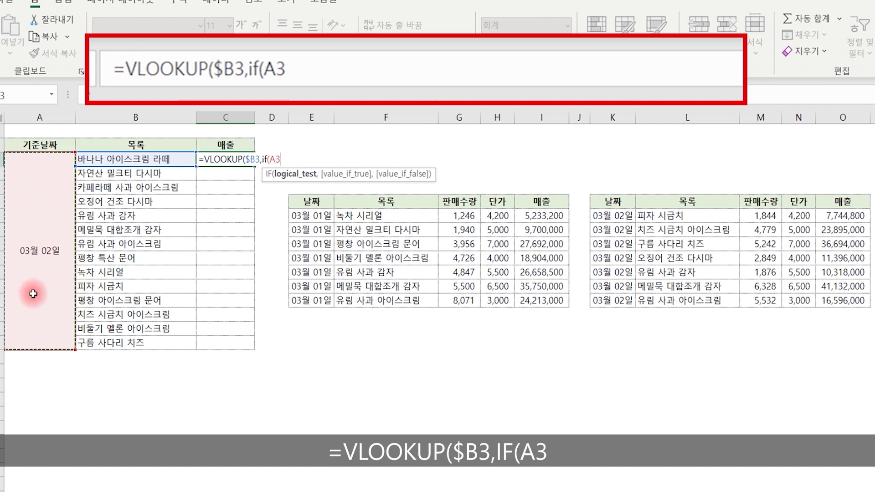
{"action": "type", "text": "="}
{"action": "left_click", "coordinate": [312, 215]}
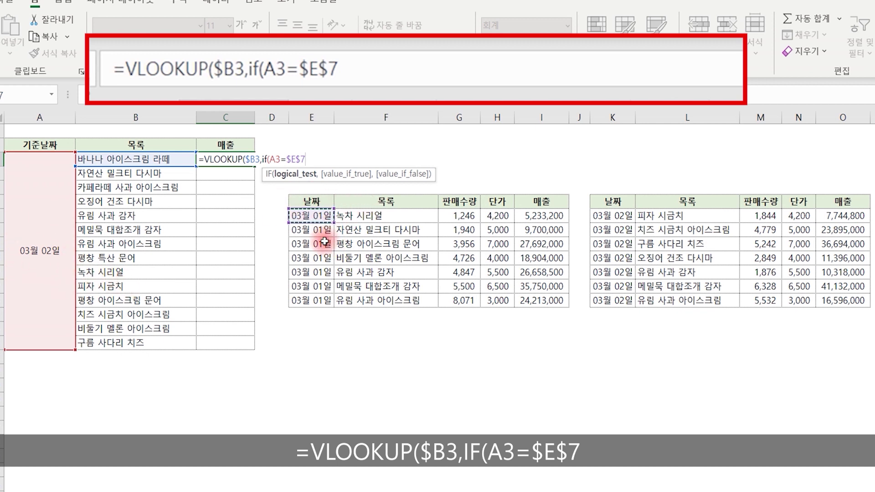
Give the IF the absolute range $F$7:$I$13 of the 03월 01일 table as its value if true
{"action": "type", "text": ","}
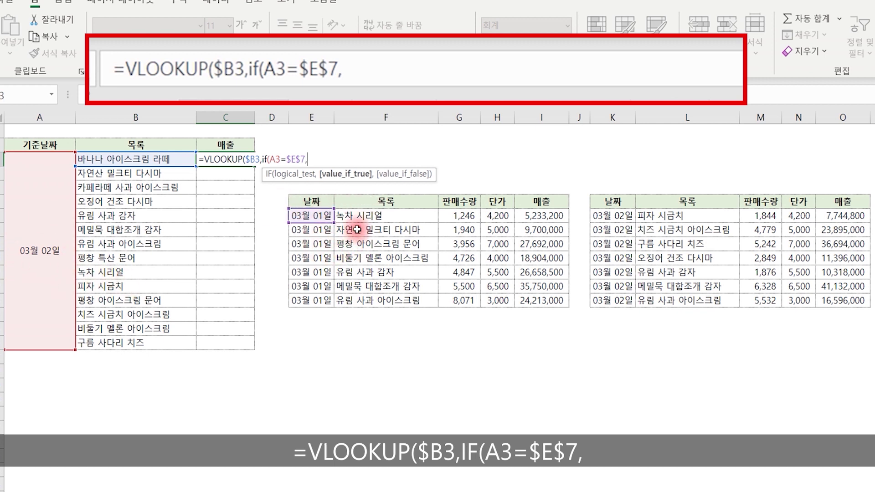
{"action": "left_click", "coordinate": [369, 217]}
{"action": "left_click_drag", "start_coordinate": [370, 217], "coordinate": [538, 296]}
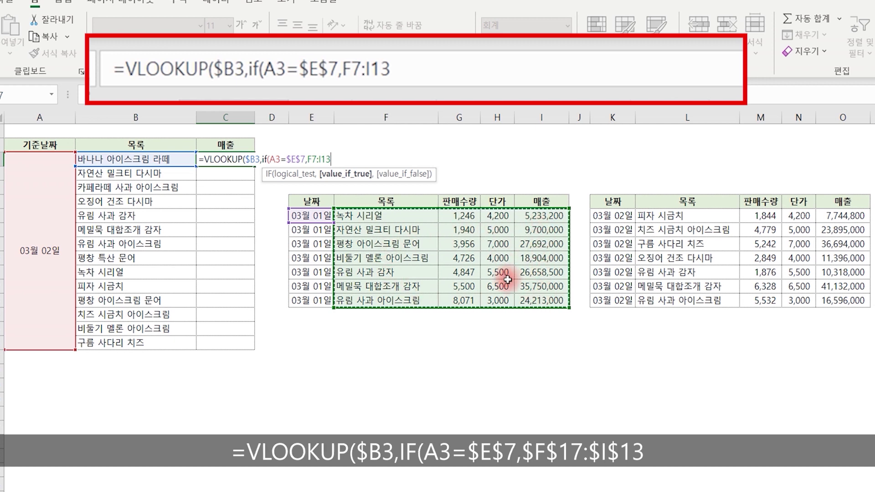
{"action": "key", "text": "F4"}
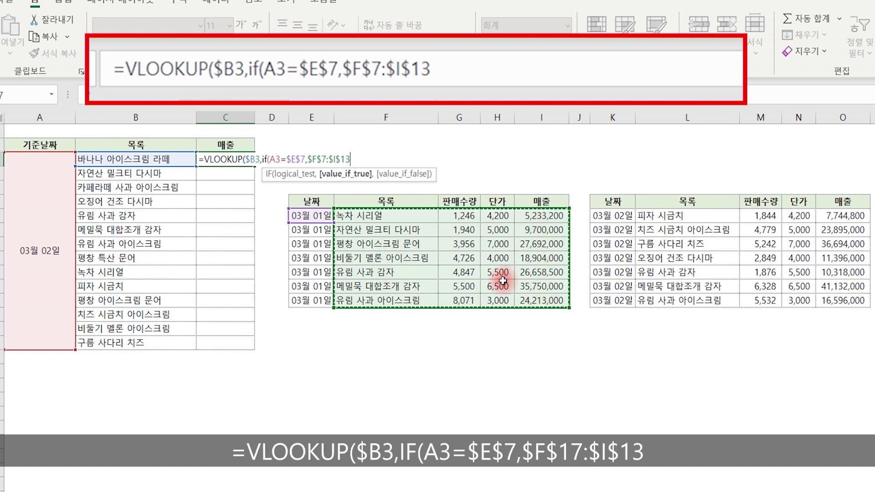
Nest a second IF as the value if false, testing whether A3 equals $K$7
{"action": "type", "text": ",if"}
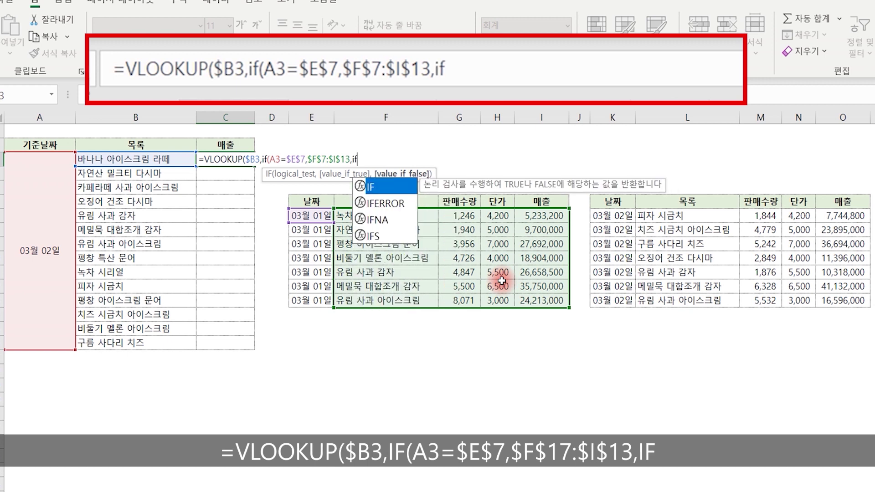
{"action": "type", "text": "("}
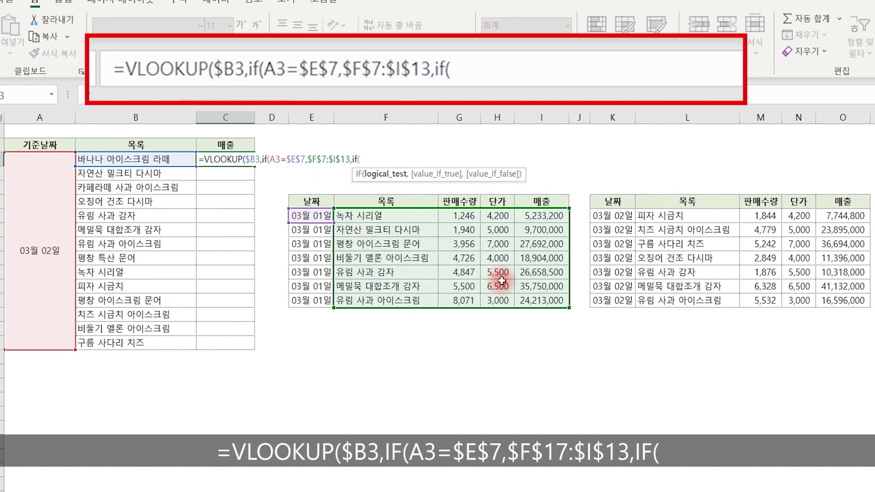
{"action": "left_click", "coordinate": [45, 221]}
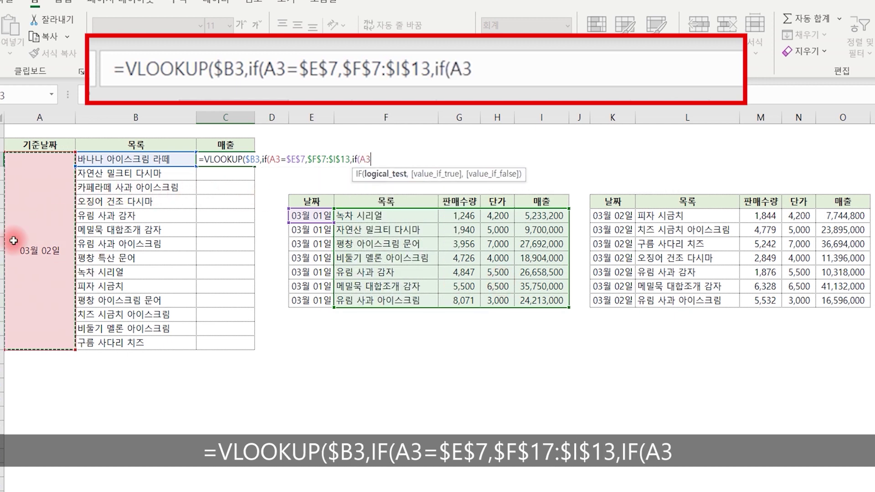
{"action": "type", "text": "="}
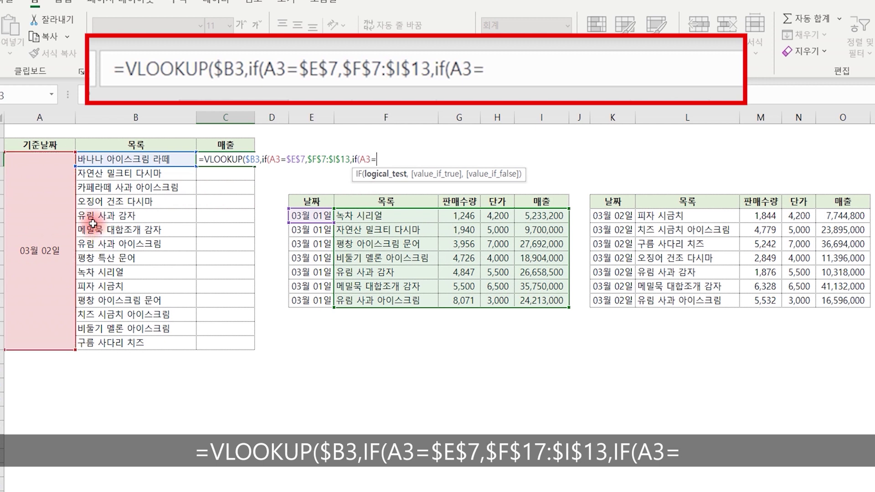
{"action": "left_click", "coordinate": [616, 218]}
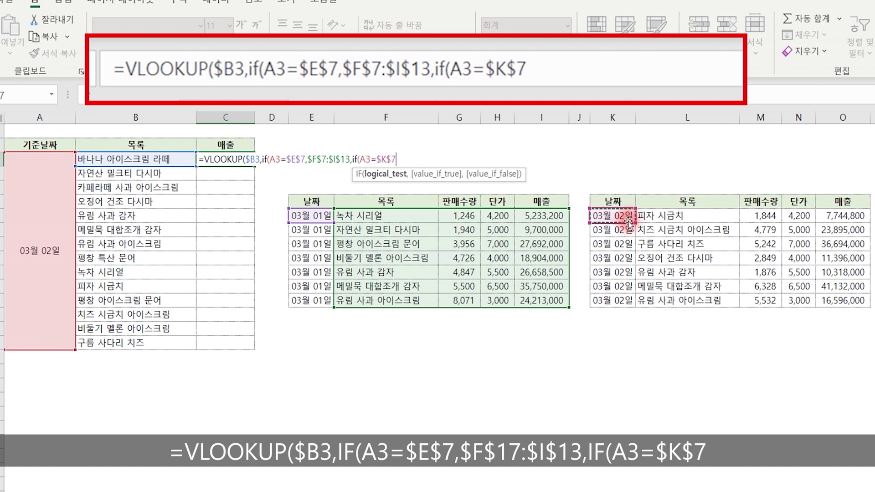
Make the A3 references in both IF conditions absolute as $A$3
{"action": "left_click", "coordinate": [364, 159]}
{"action": "key", "text": "F4"}
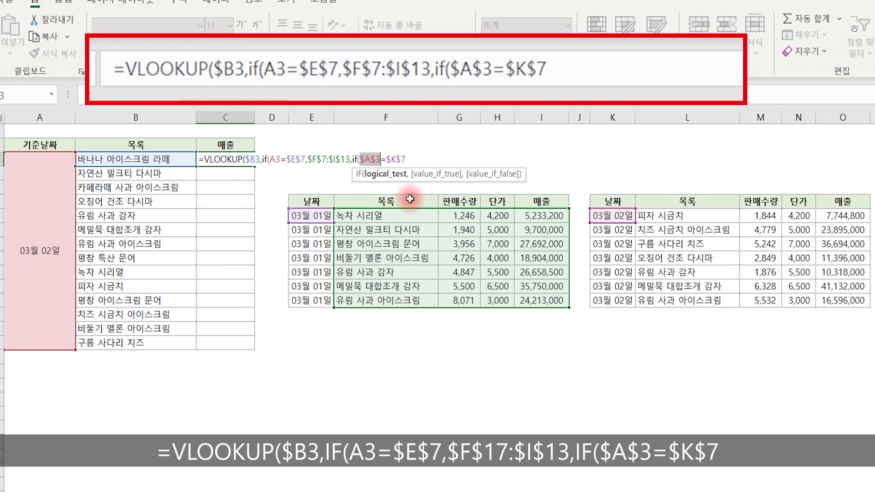
{"action": "left_click", "coordinate": [275, 159]}
{"action": "key", "text": "F4"}
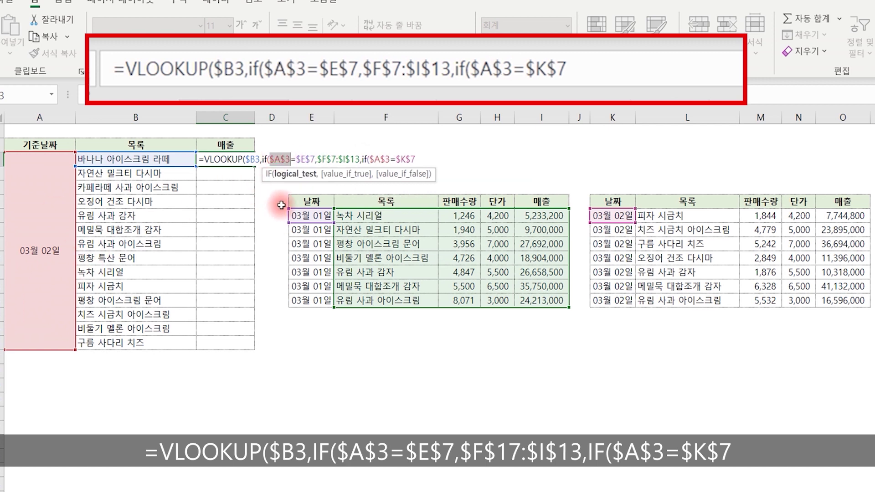
Give the second IF the absolute range $L$7:$O$13 if true and "" if false, and close both IF functions
{"action": "key", "text": "End"}
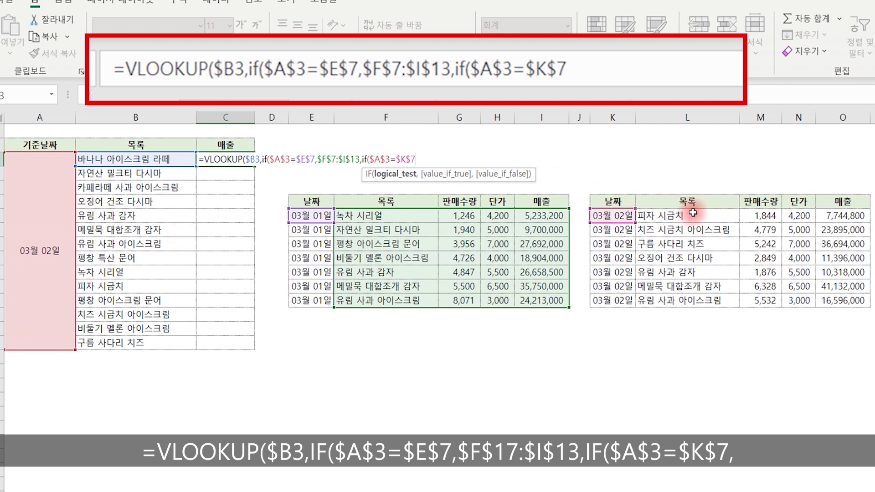
{"action": "left_click_drag", "start_coordinate": [676, 215], "coordinate": [827, 300]}
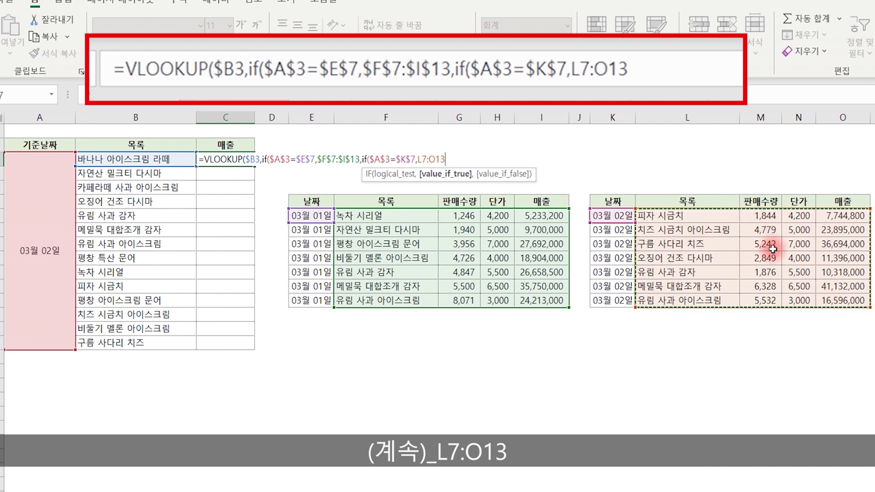
{"action": "key", "text": "F4"}
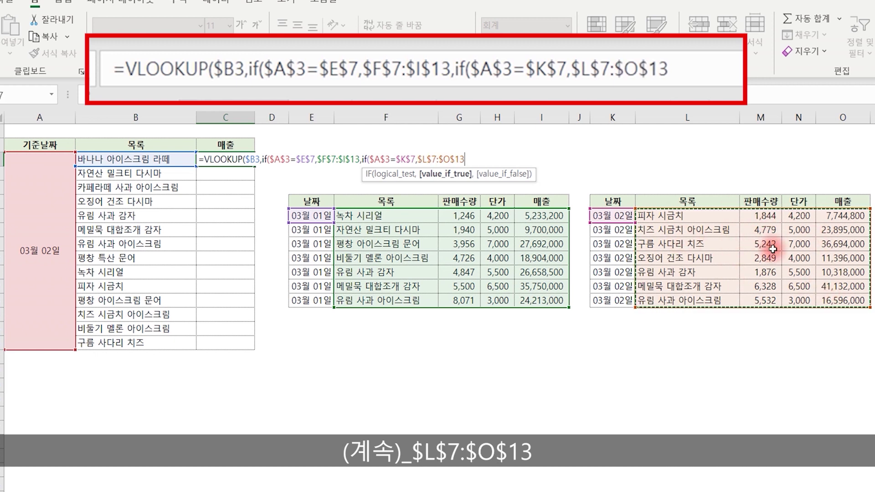
{"action": "type", "text": ","}
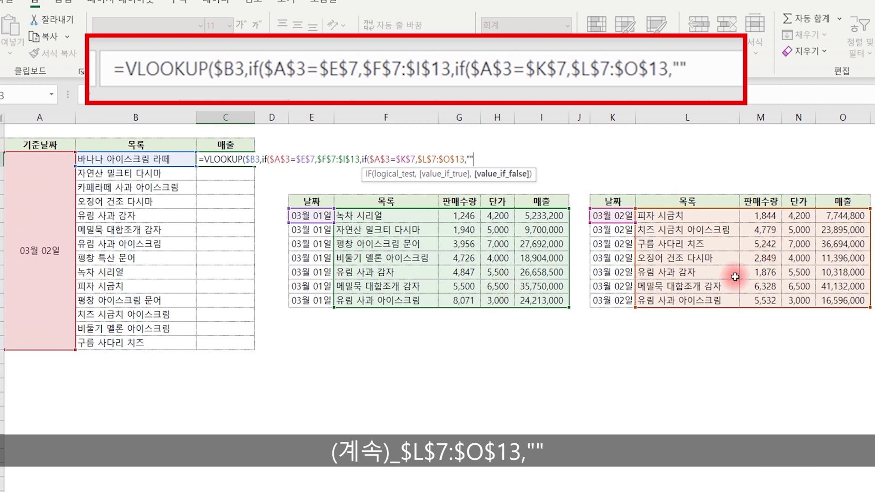
{"action": "type", "text": "\"\")"}
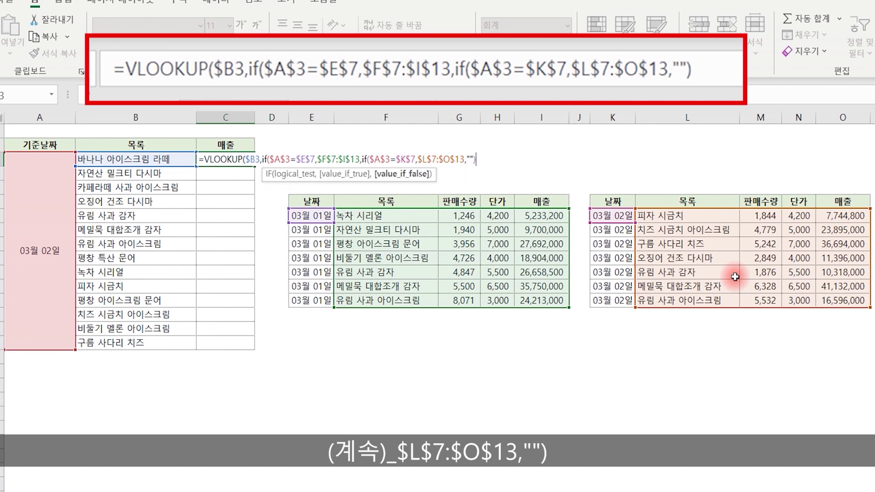
{"action": "type", "text": "),"}
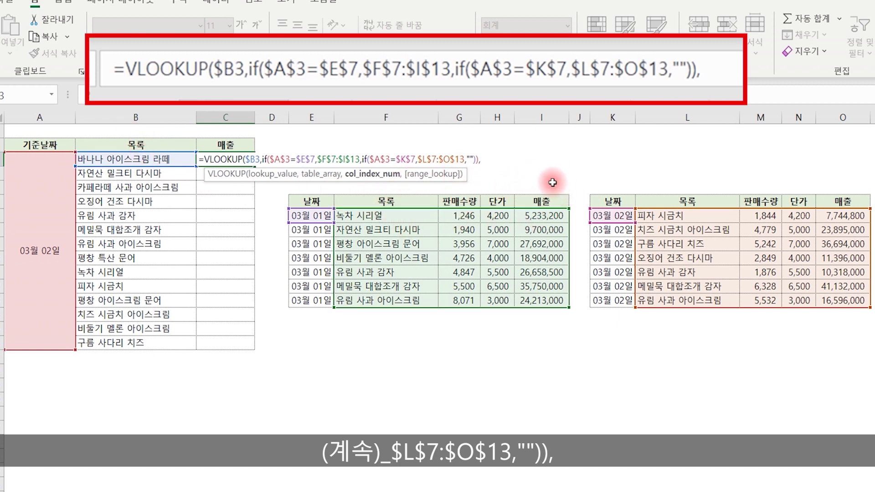
Complete the VLOOKUP in C3 with column index 4 and exact match 0, and enter the formula
{"action": "type", "text": "4"}
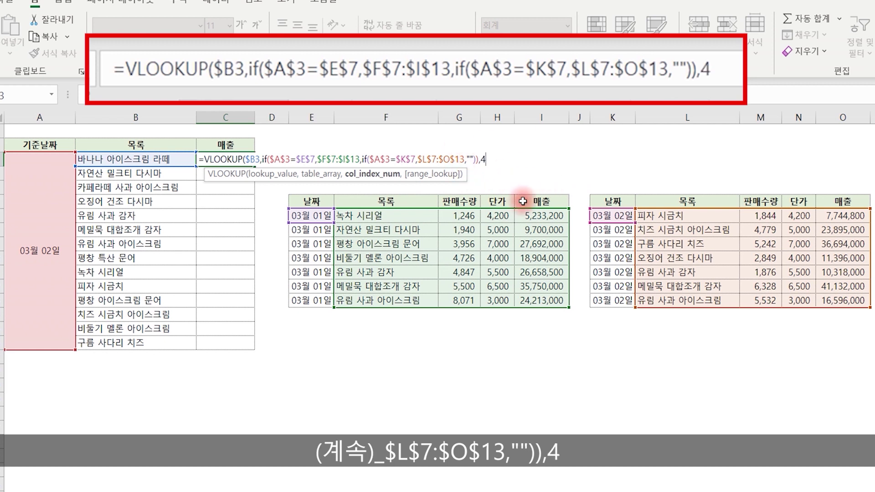
{"action": "type", "text": ","}
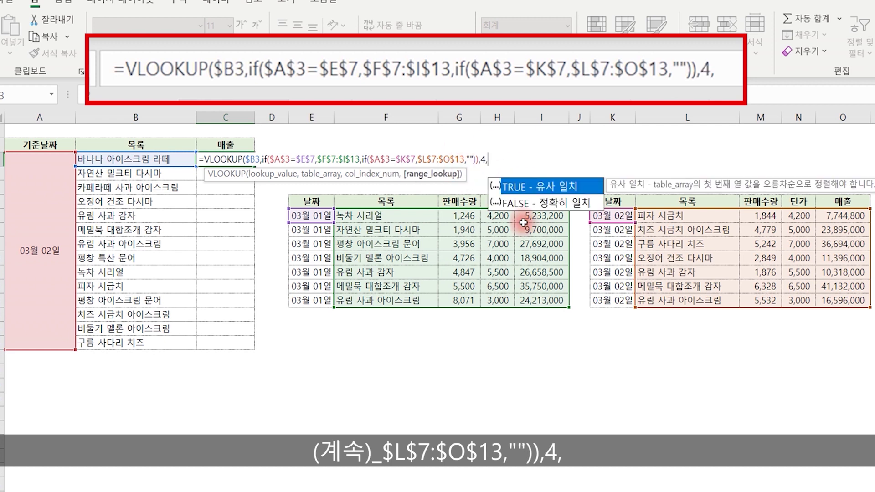
{"action": "type", "text": "0)"}
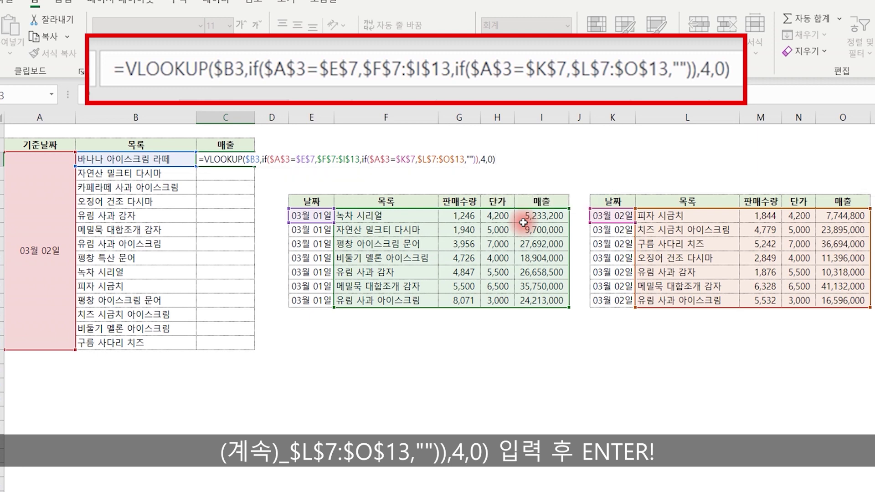
{"action": "key", "text": "Return"}
{"action": "key", "text": "Up"}
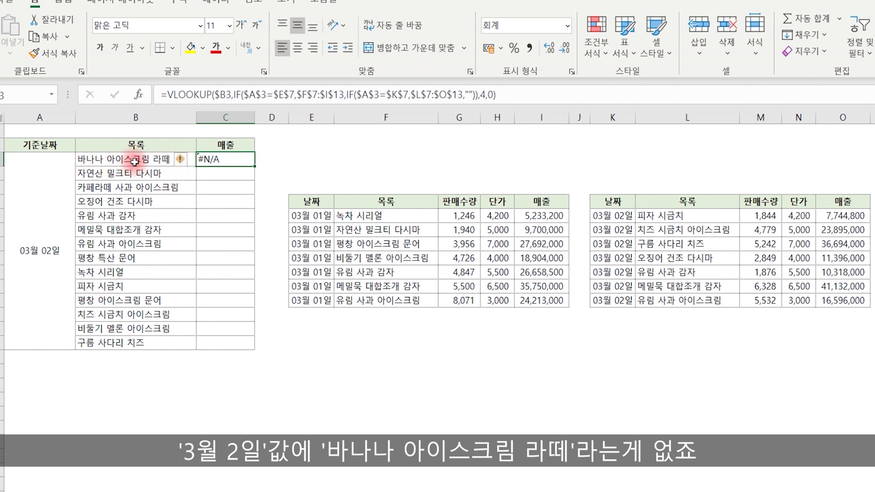
Check the 목록 items of the 03월 02일 table and fill the C3 formula down to C16
{"action": "left_click_drag", "start_coordinate": [668, 216], "coordinate": [672, 305]}
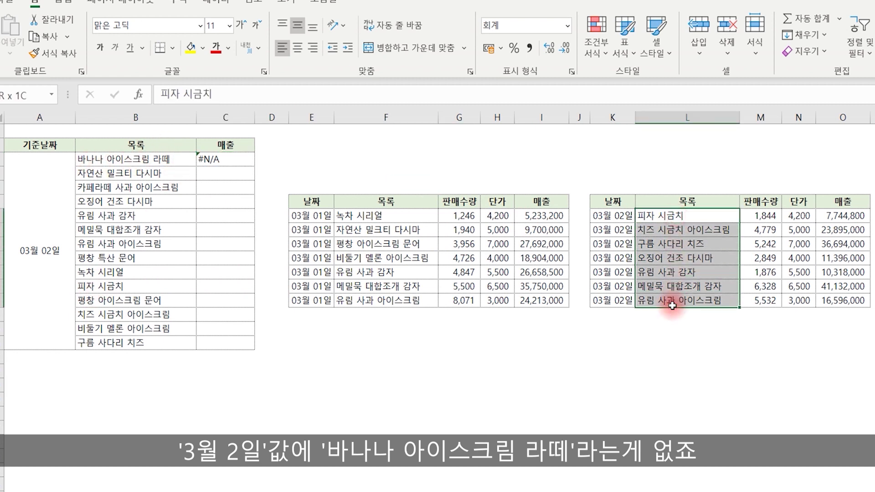
{"action": "left_click", "coordinate": [203, 158]}
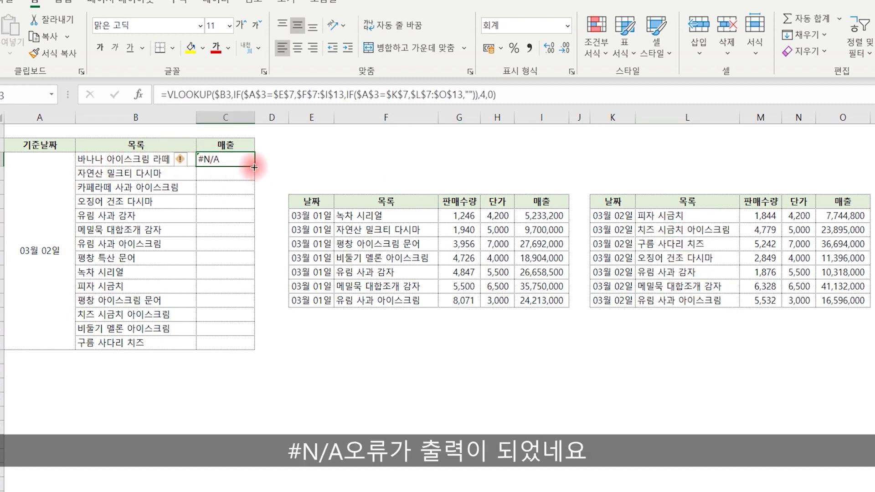
{"action": "left_click_drag", "start_coordinate": [254, 167], "coordinate": [249, 346]}
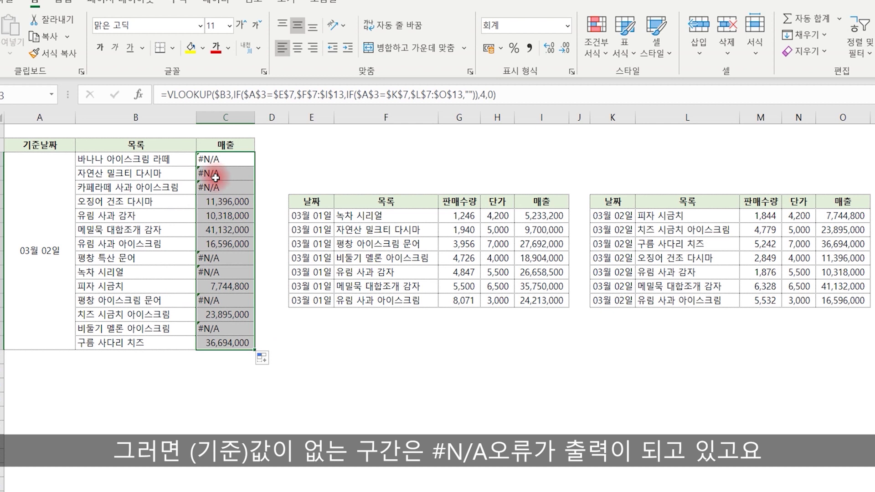
Compare the 매출 result for 오징어 건조 다시마 with its row in the 03월 02일 table
{"action": "left_click", "coordinate": [101, 203]}
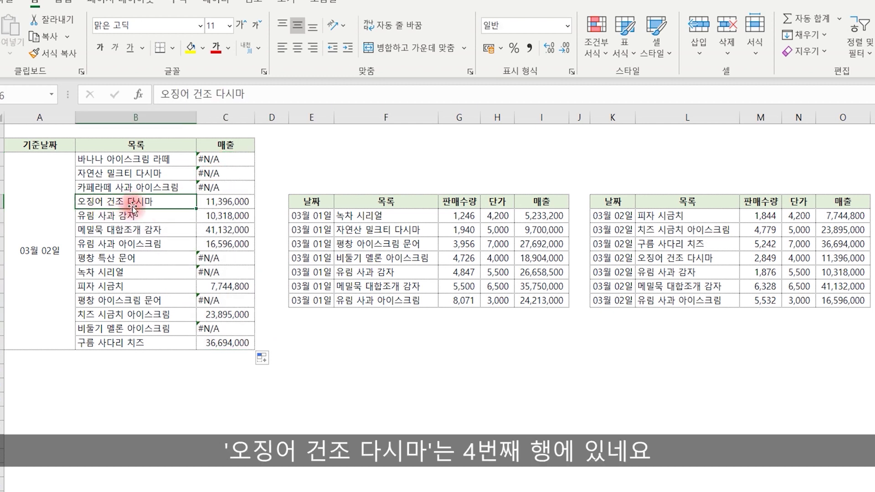
{"action": "left_click_drag", "start_coordinate": [613, 258], "coordinate": [843, 261]}
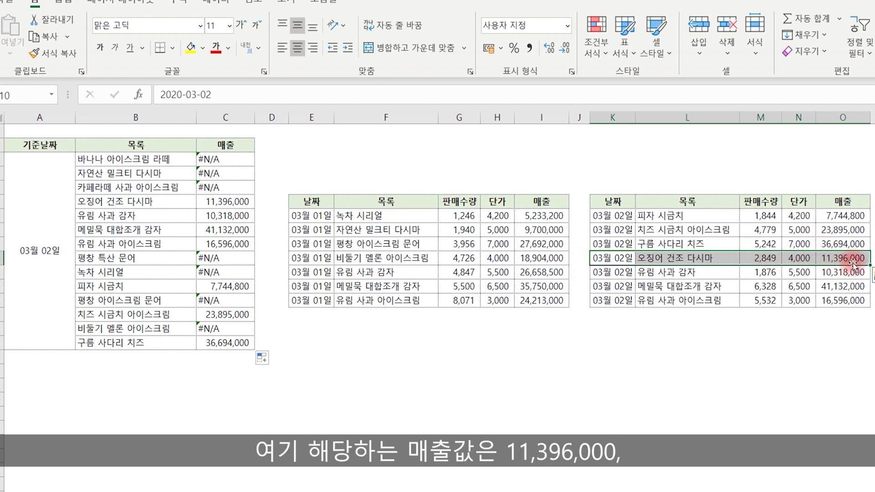
{"action": "left_click", "coordinate": [242, 201]}
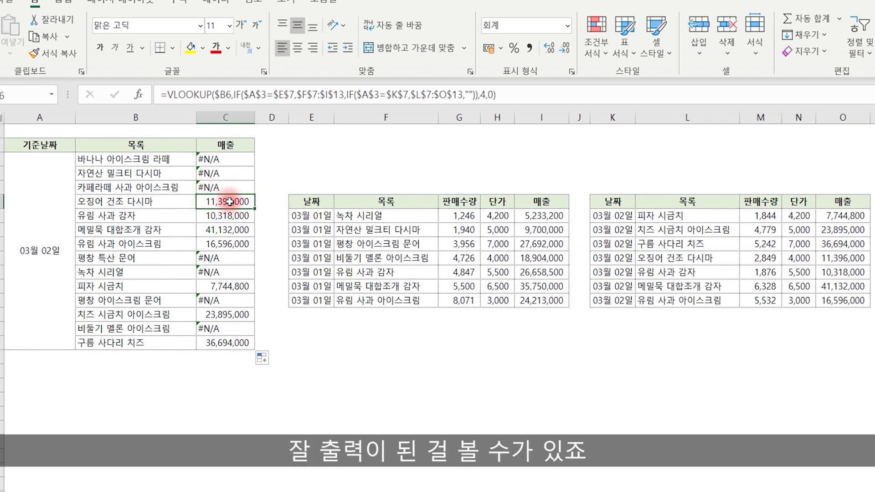
Wrap the VLOOKUP in C3 in IFERROR with "" as the error value, and fill the formula down to C16
{"action": "left_click", "coordinate": [223, 159]}
{"action": "left_click", "coordinate": [165, 94]}
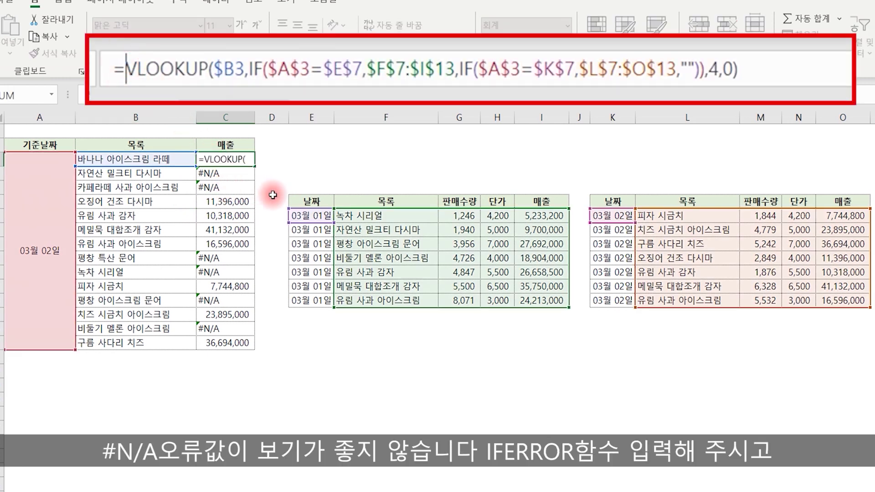
{"action": "type", "text": "IFERROR("}
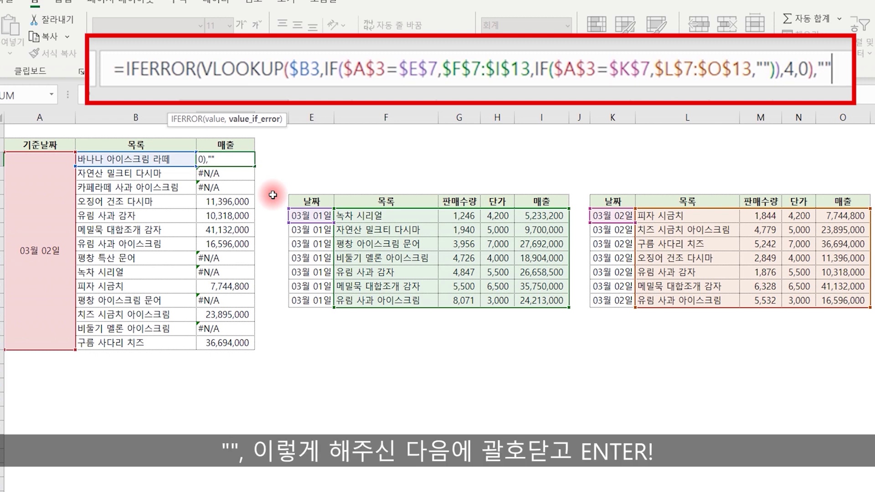
{"action": "type", "text": ")"}
{"action": "key", "text": "Return"}
{"action": "key", "text": "Up"}
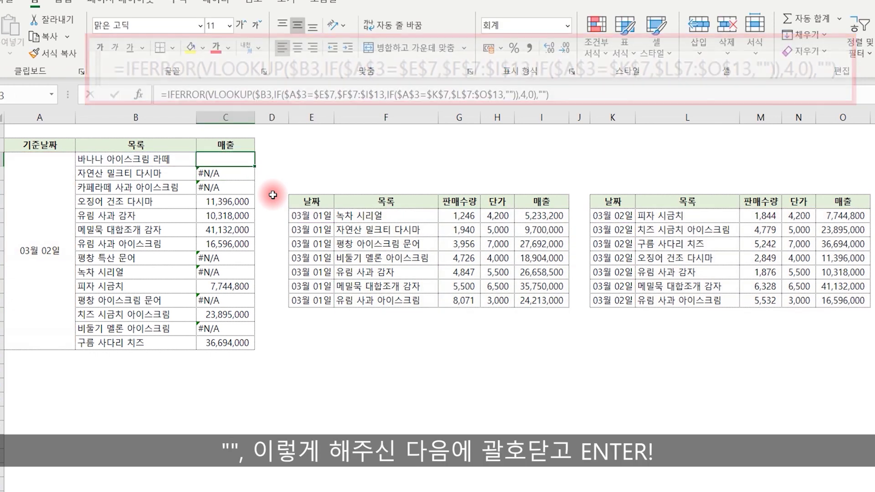
{"action": "double_click", "coordinate": [254, 167]}
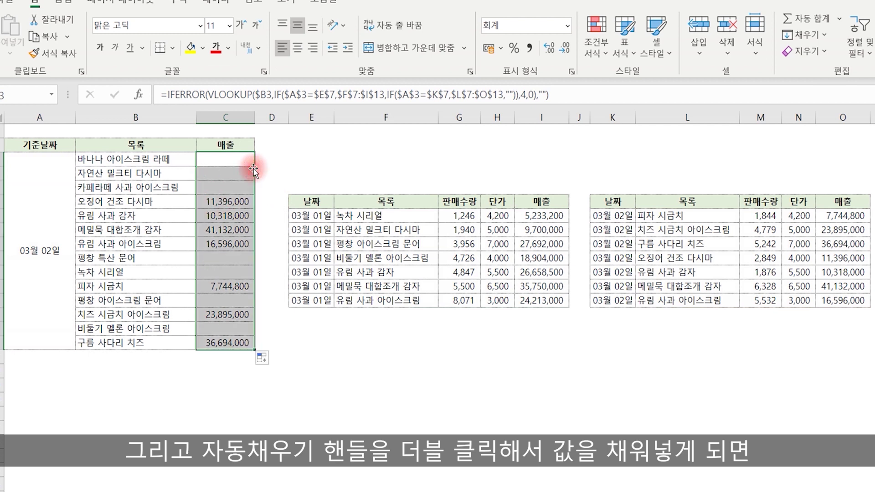
{"action": "left_click", "coordinate": [346, 370]}
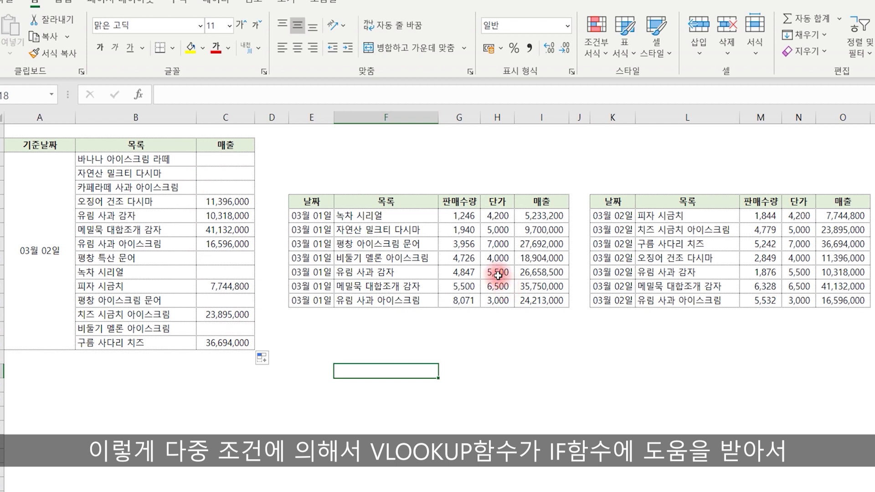
Change the 기준날짜 in the merged cell A3 to 3/1
{"action": "left_click", "coordinate": [38, 257]}
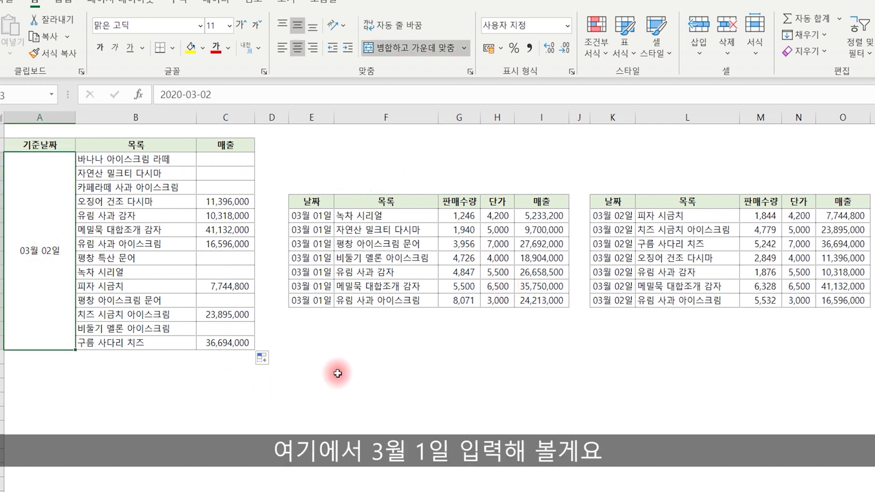
{"action": "type", "text": "3/1"}
{"action": "key", "text": "Return"}
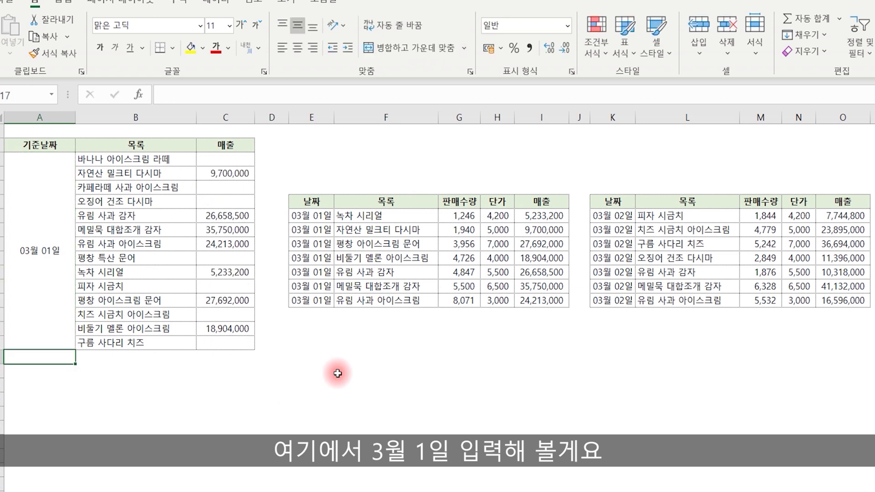
Compare the 매출 result for 자연산 밀크티 다시마 with its row in the 03월 01일 table
{"action": "left_click", "coordinate": [153, 176]}
{"action": "left_click", "coordinate": [208, 177]}
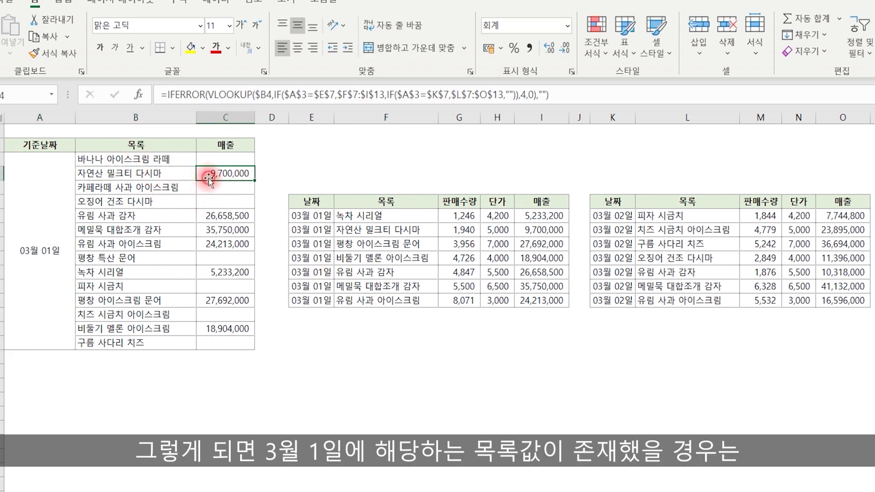
{"action": "left_click", "coordinate": [488, 230]}
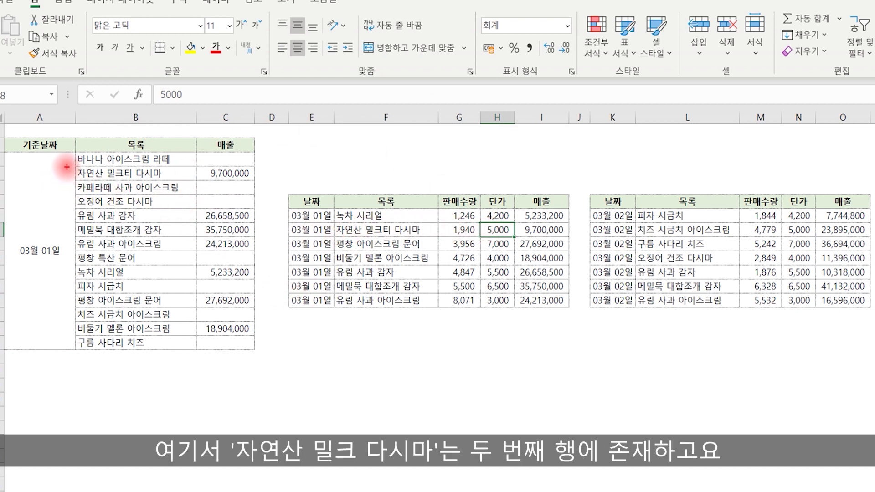
{"action": "left_click_drag", "start_coordinate": [66, 167], "coordinate": [177, 186]}
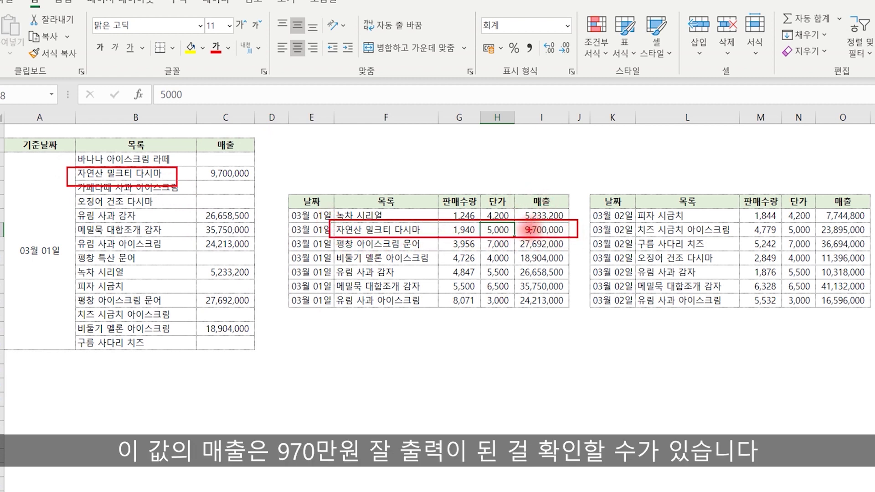
{"action": "mouse_move", "coordinate": [246, 184]}
{"action": "left_mouse_down"}
{"action": "mouse_move", "coordinate": [220, 185]}
{"action": "mouse_move", "coordinate": [462, 156]}
{"action": "mouse_move", "coordinate": [519, 225]}
{"action": "left_mouse_up"}
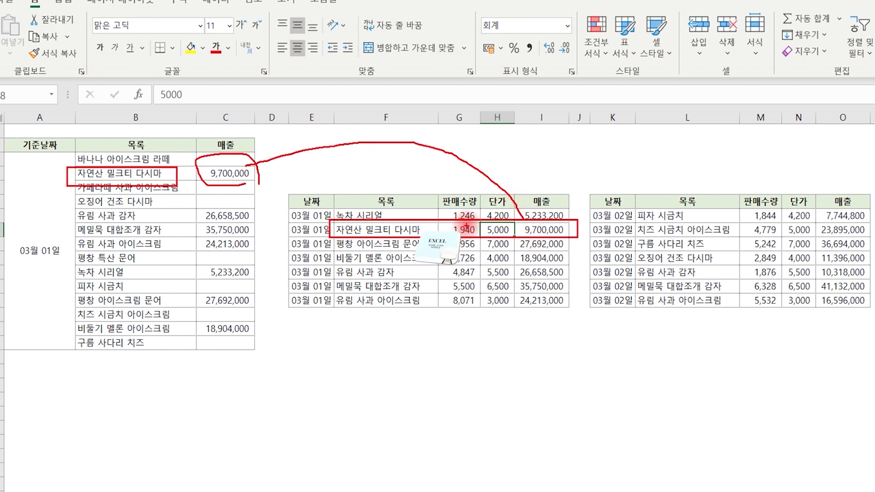